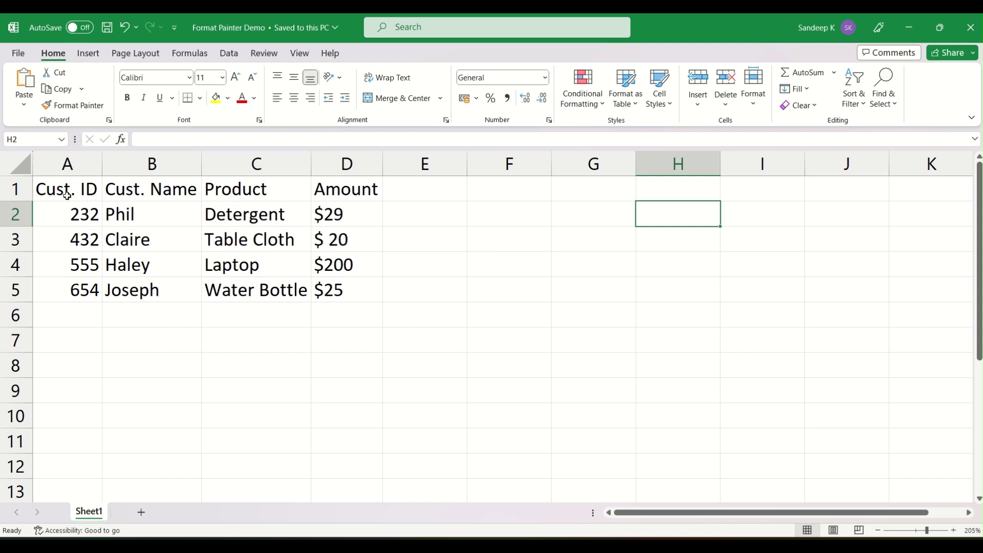
Examine the unformatted customer table in A1:D5, covering its column headers and its data rows
drag(68, 195, 333, 290)
click(87, 215)
drag(78, 165, 344, 163)
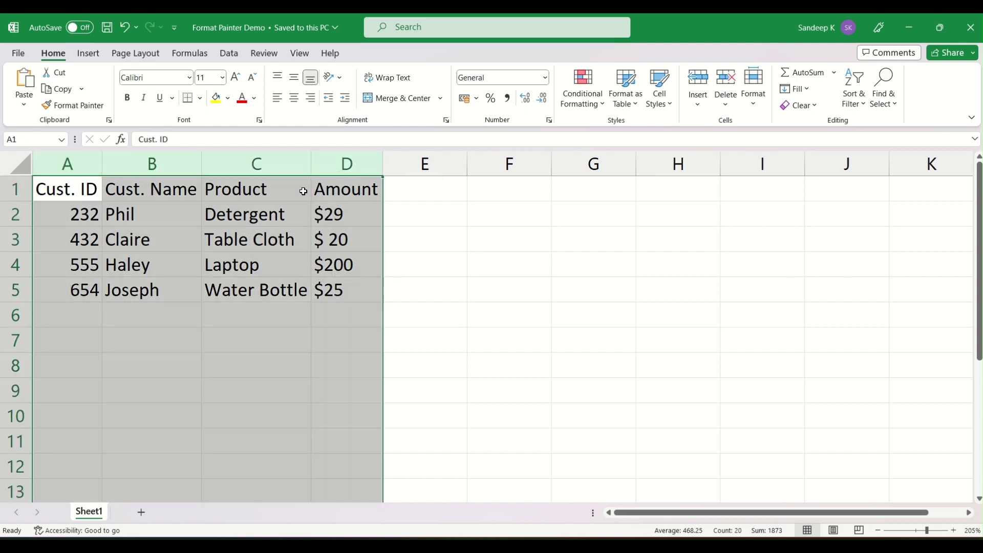
click(83, 192)
click(168, 192)
click(285, 192)
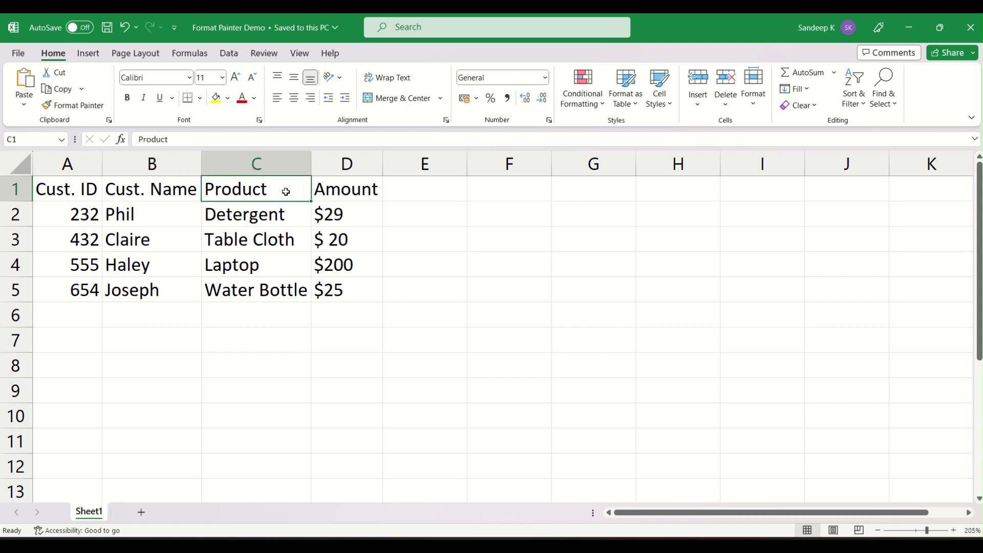
click(349, 194)
click(75, 216)
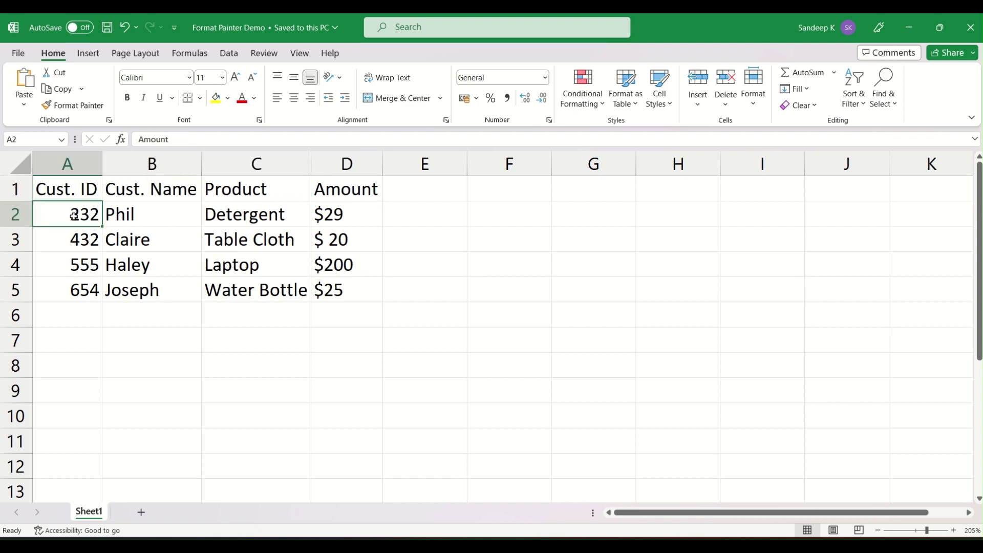
drag(75, 215, 350, 288)
click(343, 291)
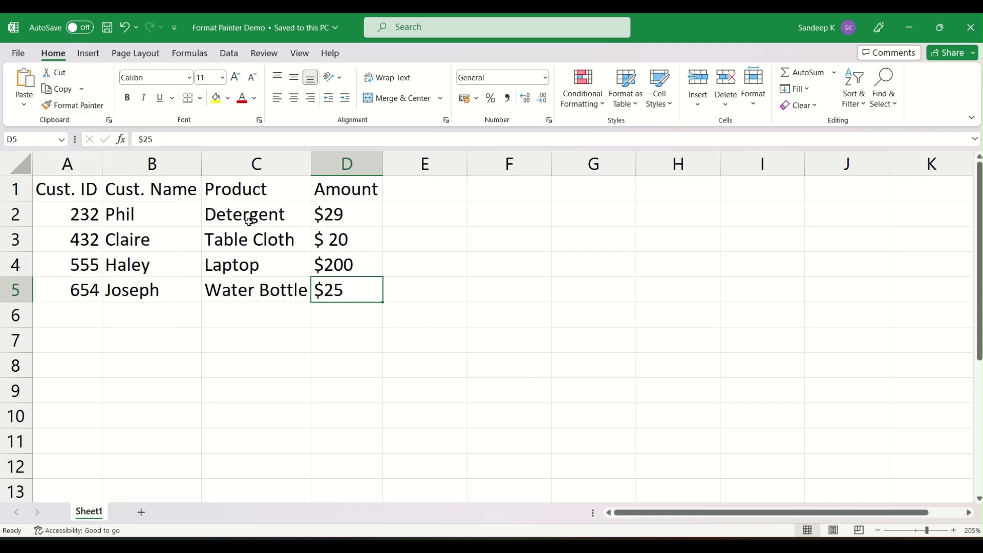
Apply all borders to the table range A1:D5 and center its contents horizontally and vertically
drag(79, 195, 325, 282)
click(330, 285)
drag(74, 192, 314, 259)
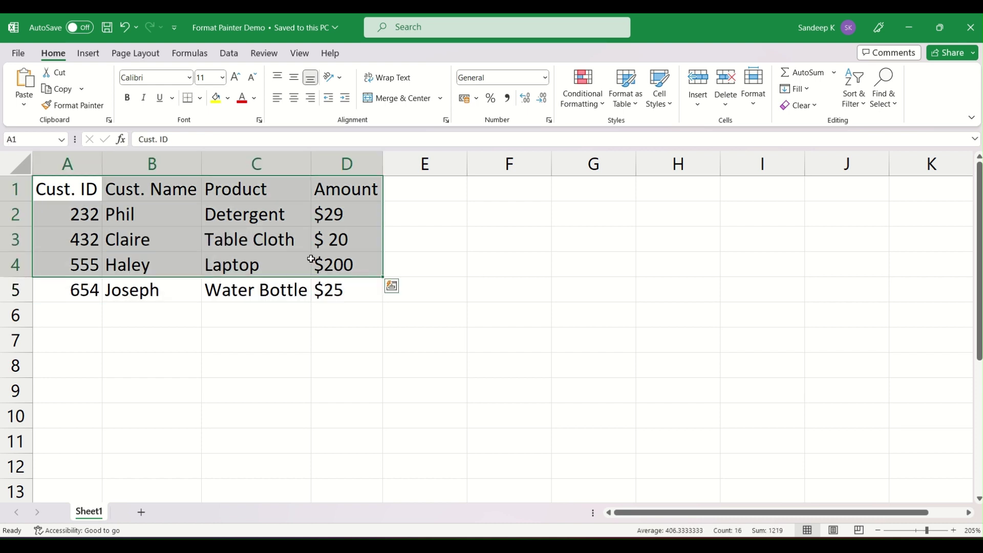
drag(71, 190, 348, 287)
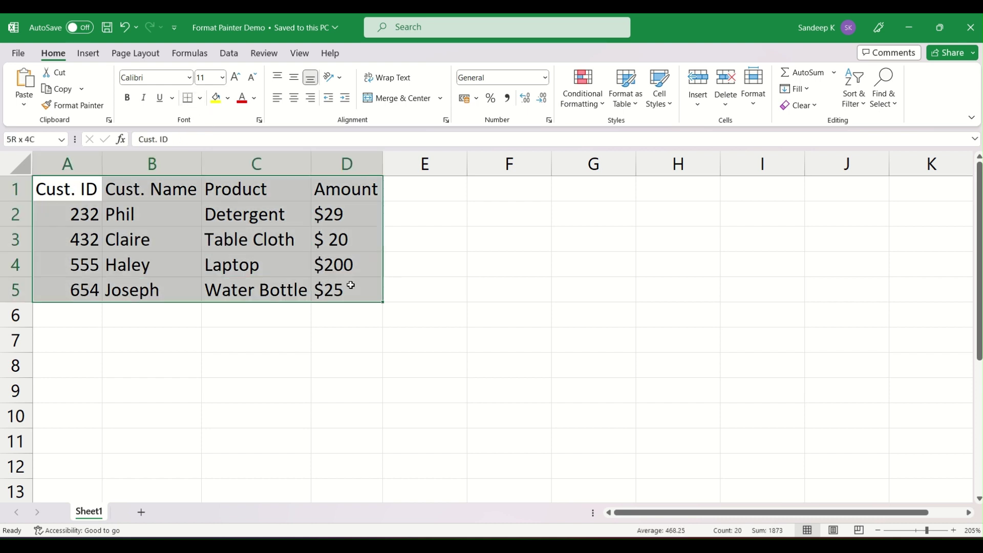
click(200, 98)
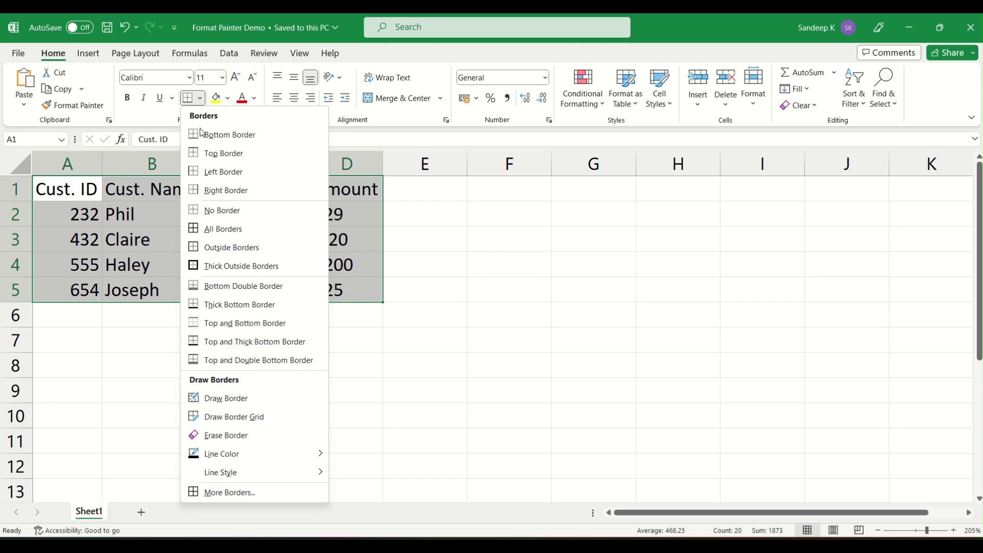
click(215, 227)
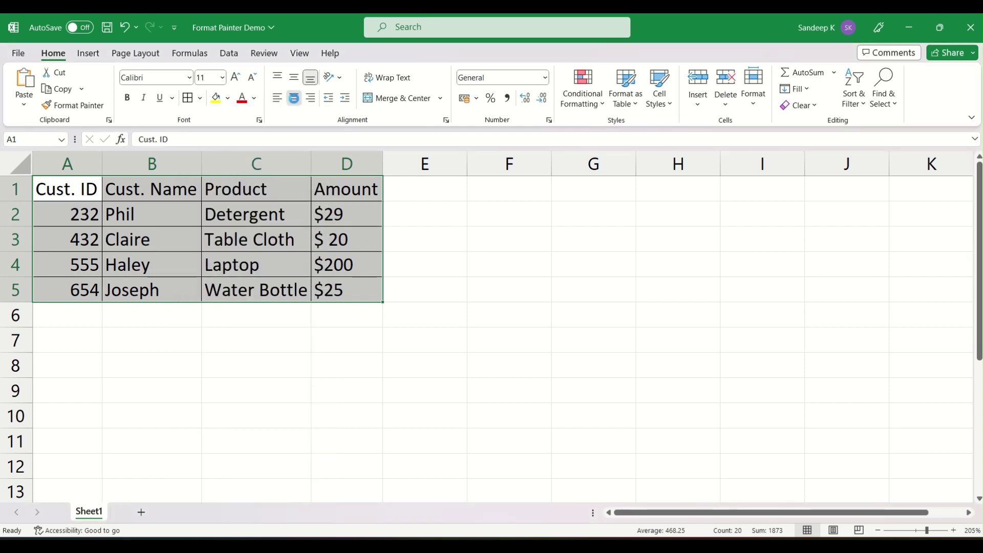
click(295, 98)
click(294, 79)
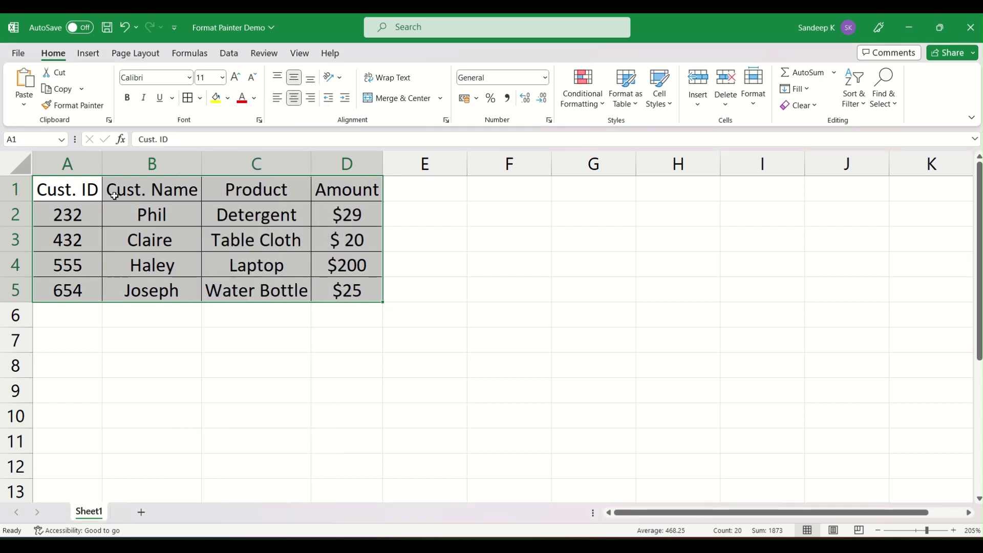
Make the header row A1:D1 bold and fill it with yellow
drag(60, 191, 348, 191)
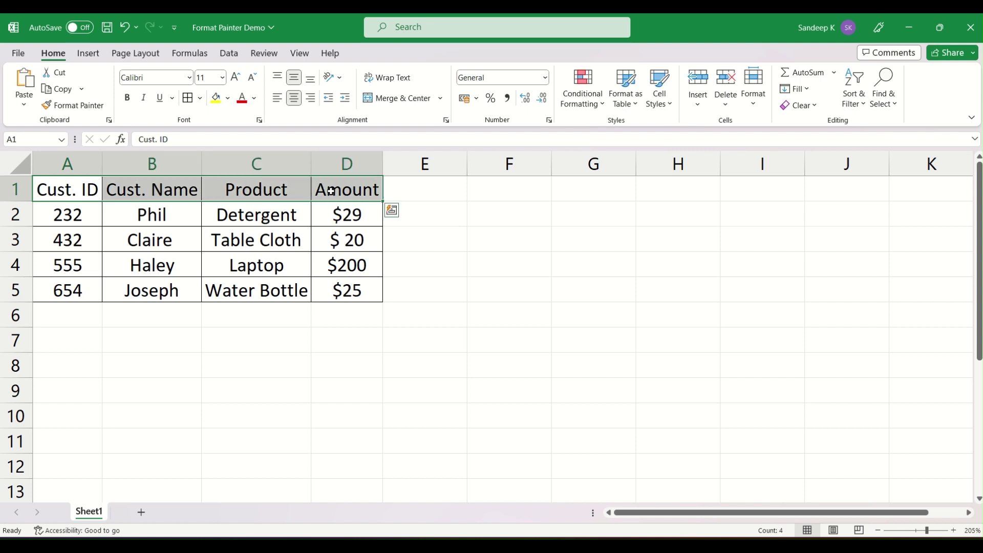
click(127, 97)
click(72, 215)
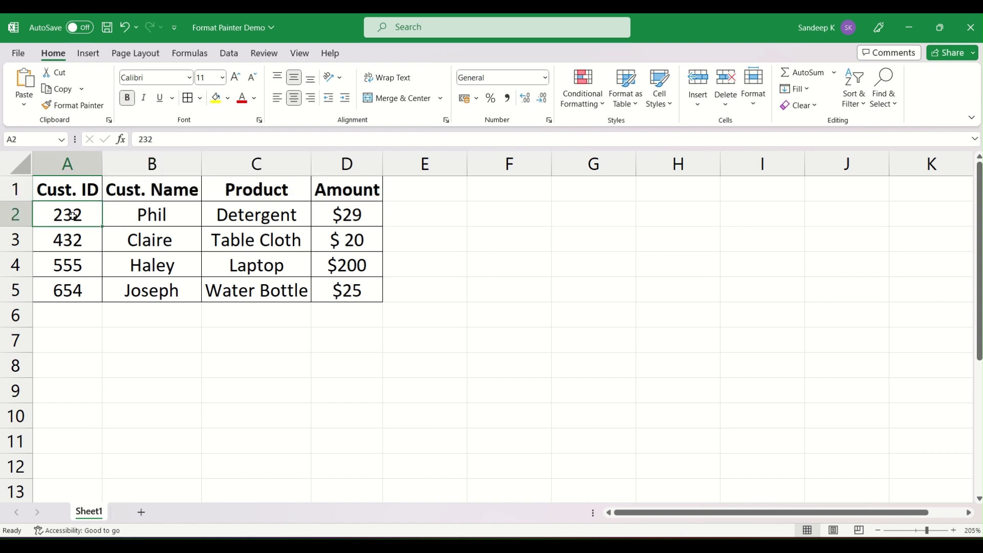
drag(73, 190, 341, 200)
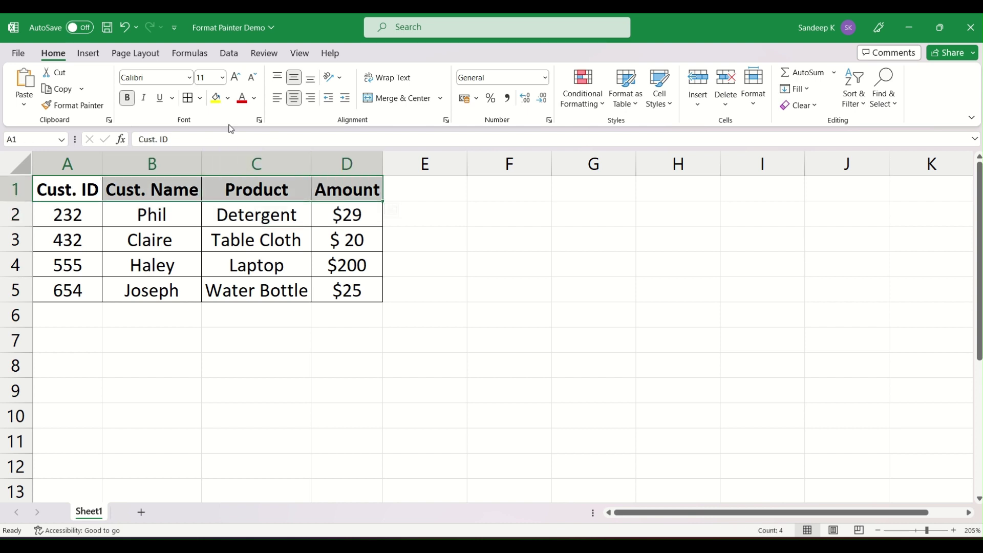
click(222, 104)
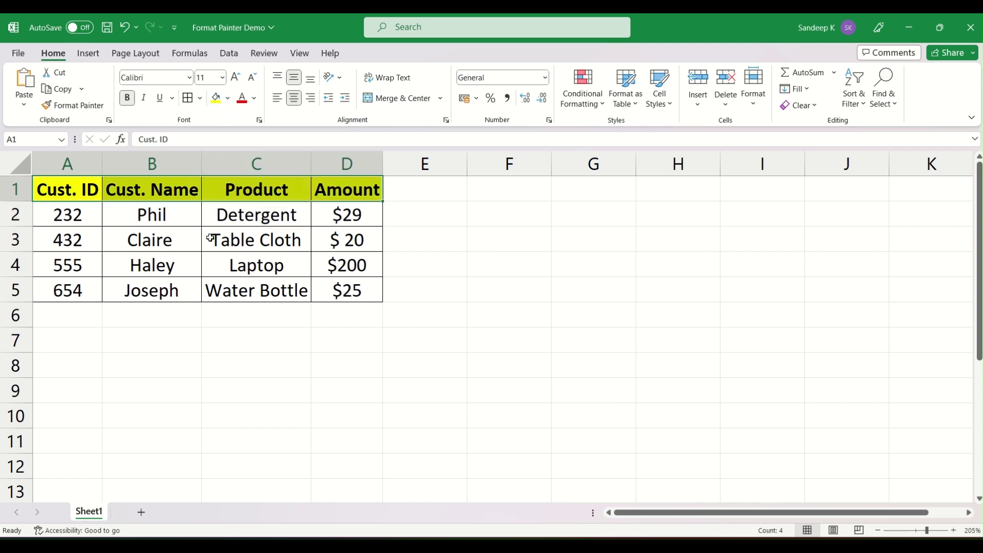
click(81, 220)
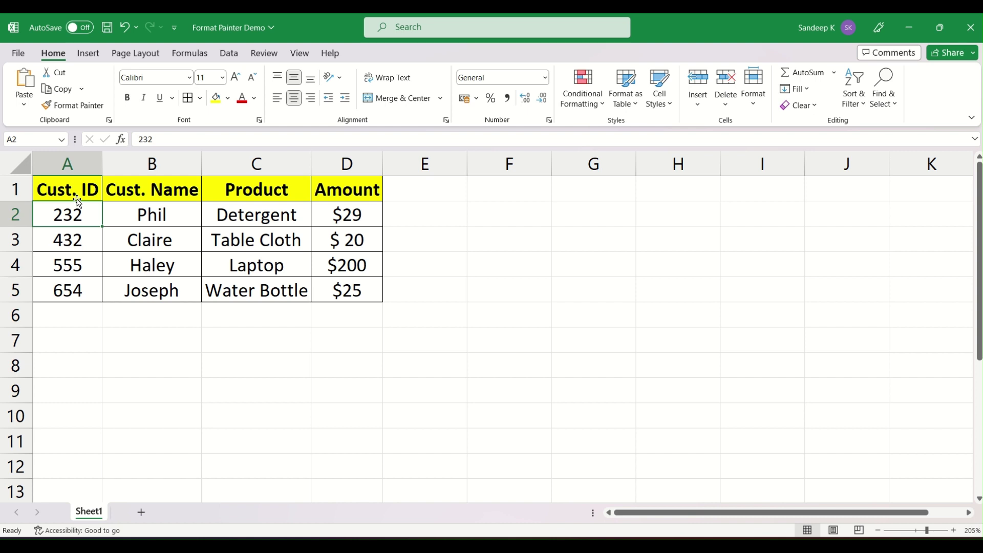
click(229, 216)
click(161, 260)
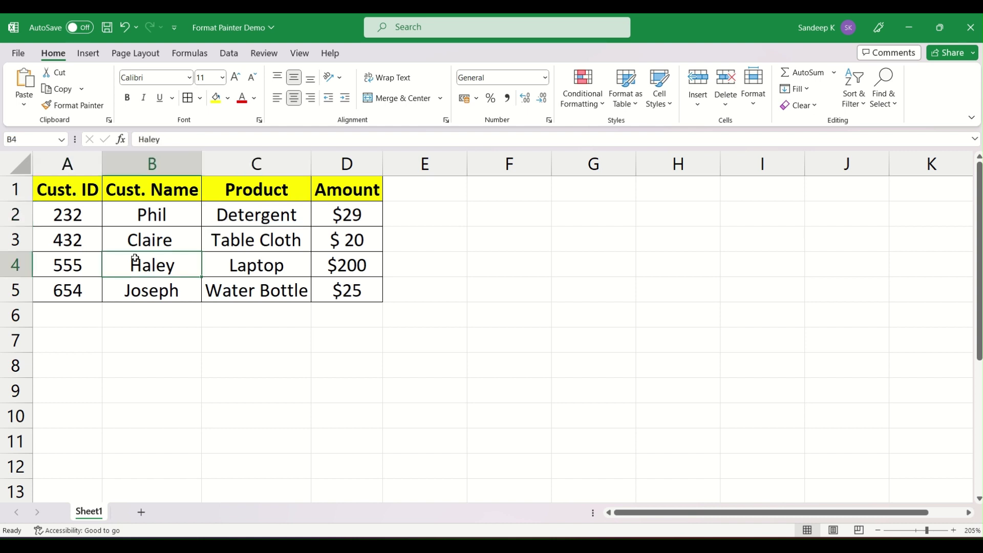
Italicize the data rows in A2:D5
drag(68, 194, 306, 290)
click(305, 290)
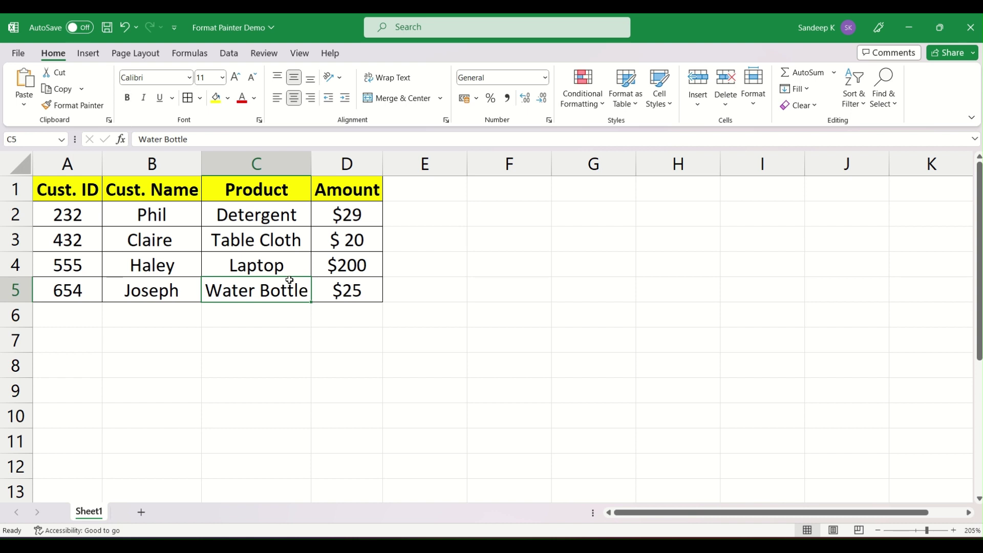
click(88, 220)
drag(88, 220, 332, 289)
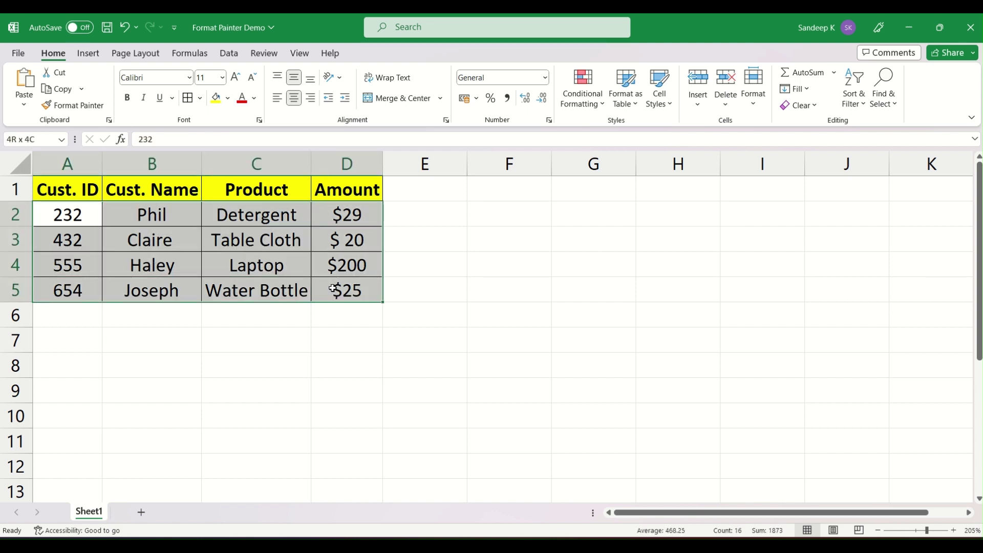
click(144, 98)
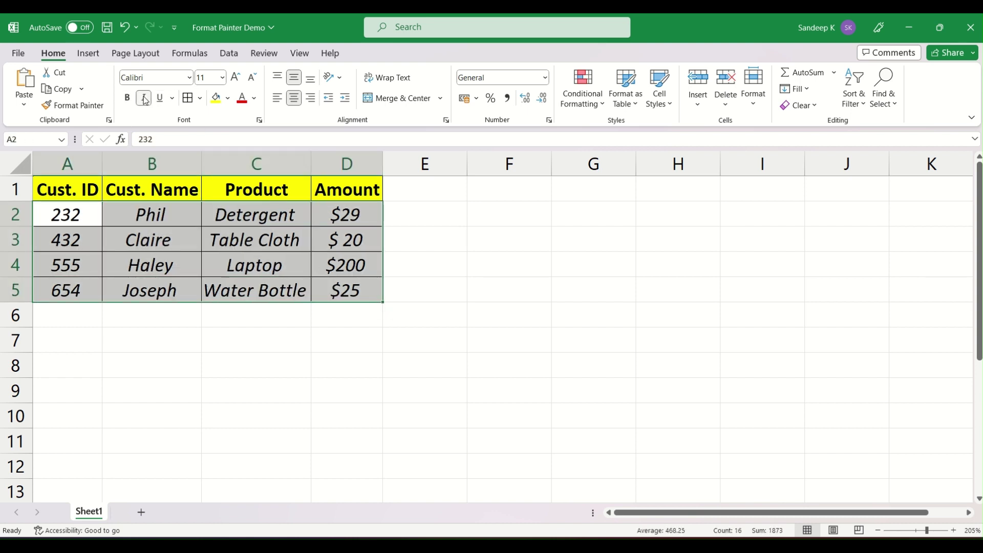
click(218, 266)
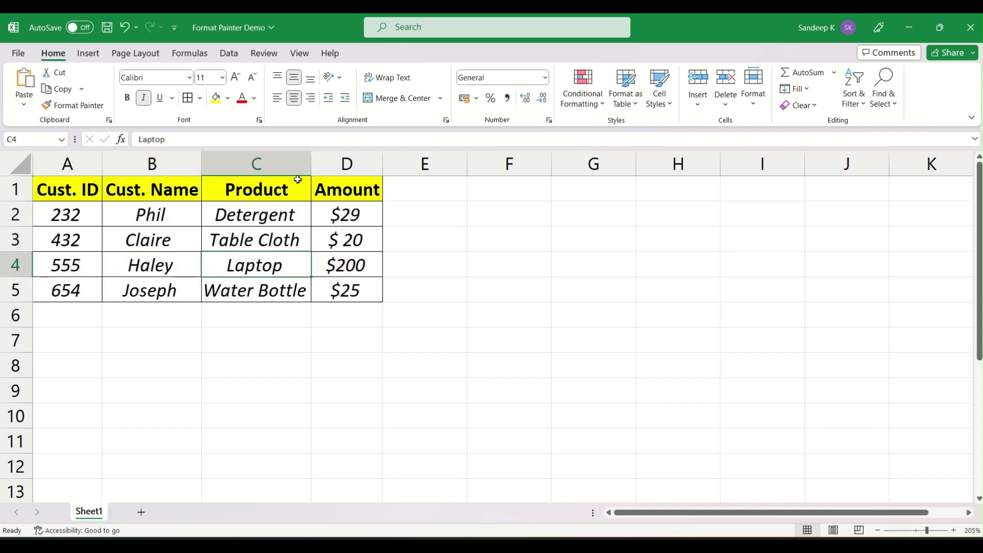
Autofit the width of all the sheet's columns to their contents
click(18, 168)
double_click(102, 164)
click(287, 265)
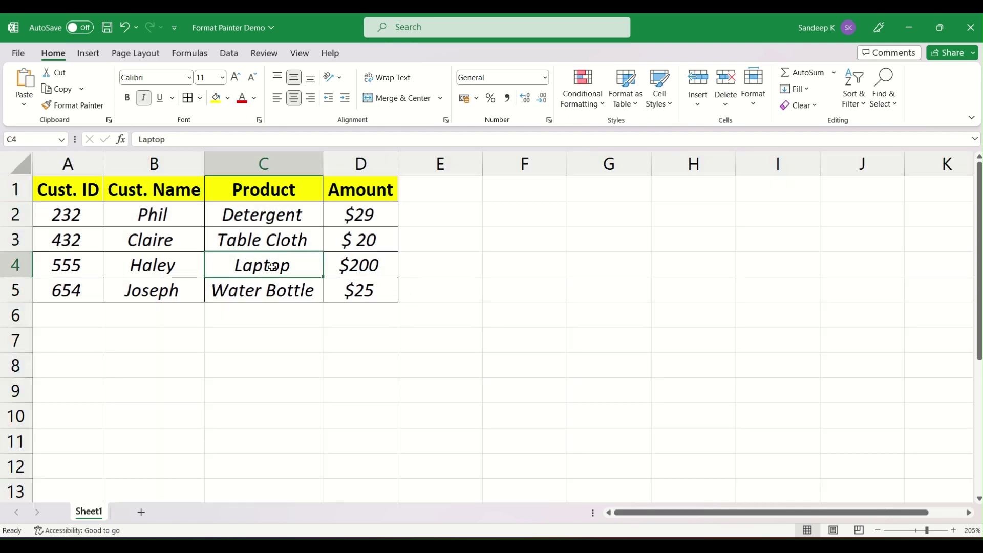
Review the formatting of the table's header row and of its data rows in A1:D5
click(114, 229)
drag(77, 190, 374, 282)
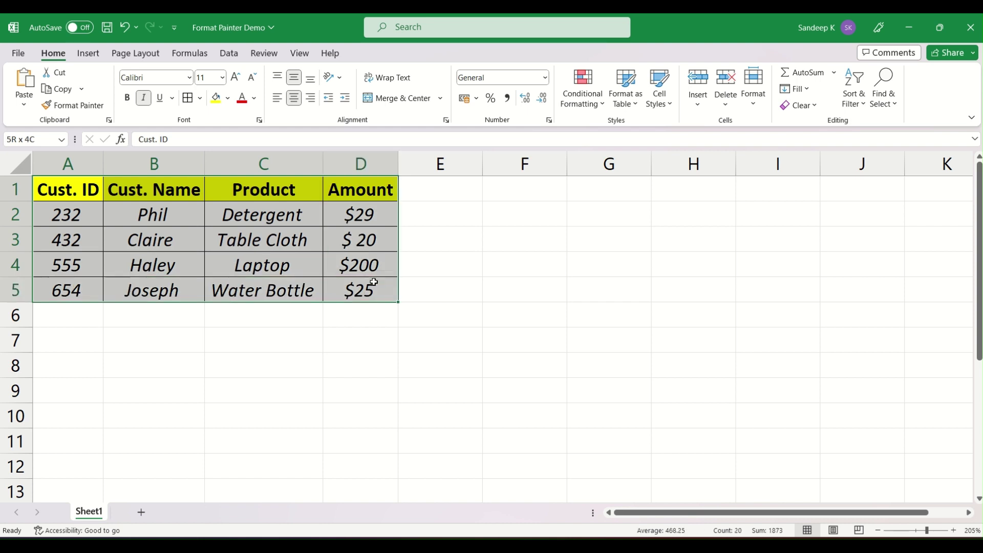
click(330, 283)
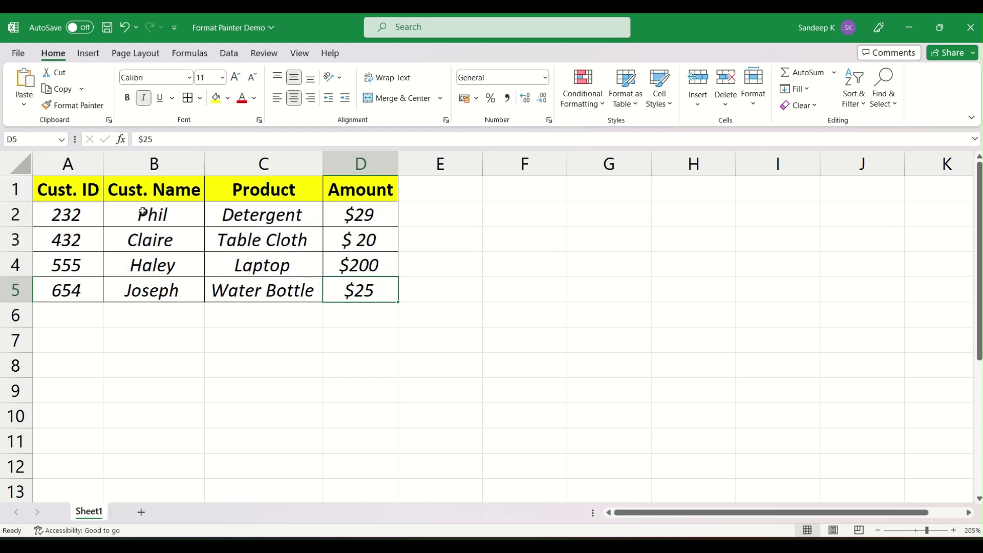
drag(75, 195, 369, 194)
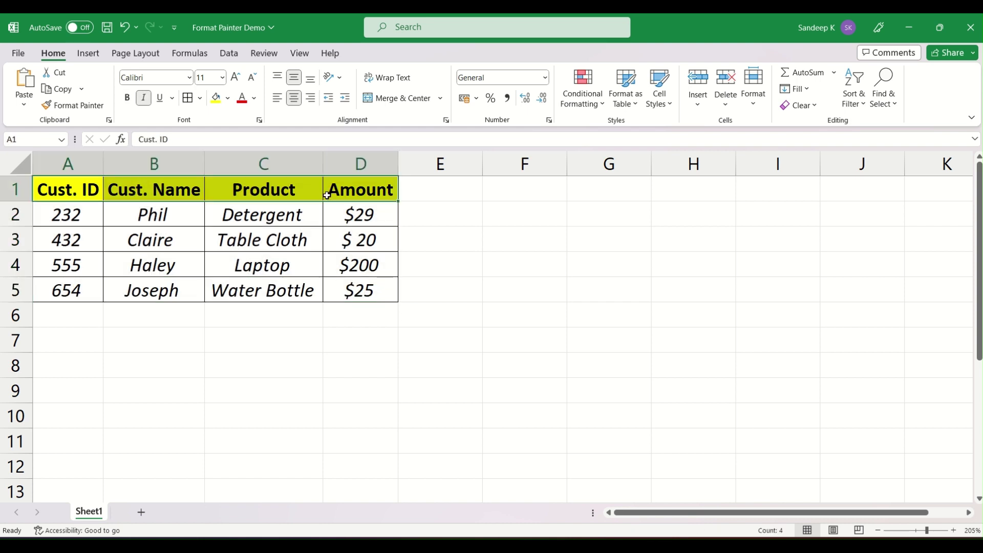
click(81, 192)
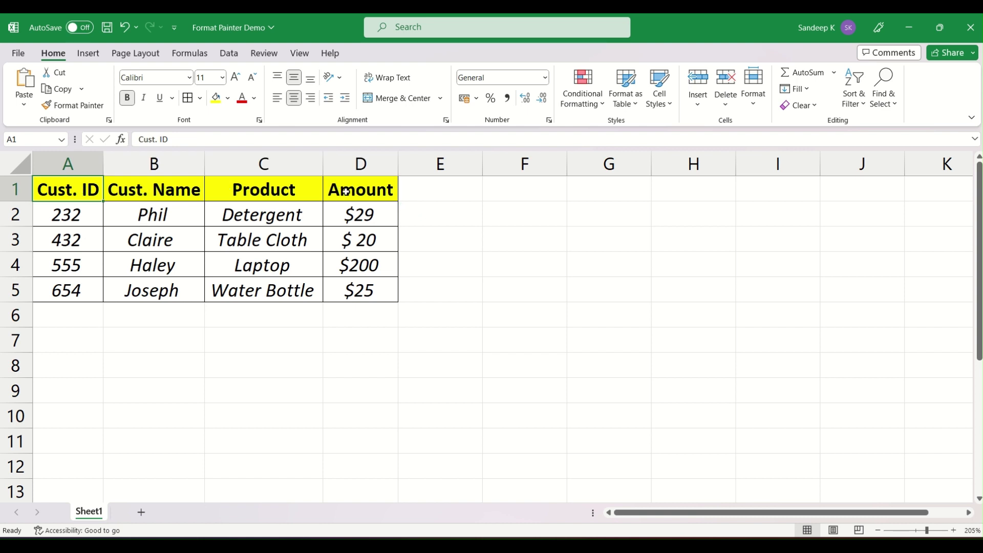
drag(84, 220, 359, 278)
click(359, 284)
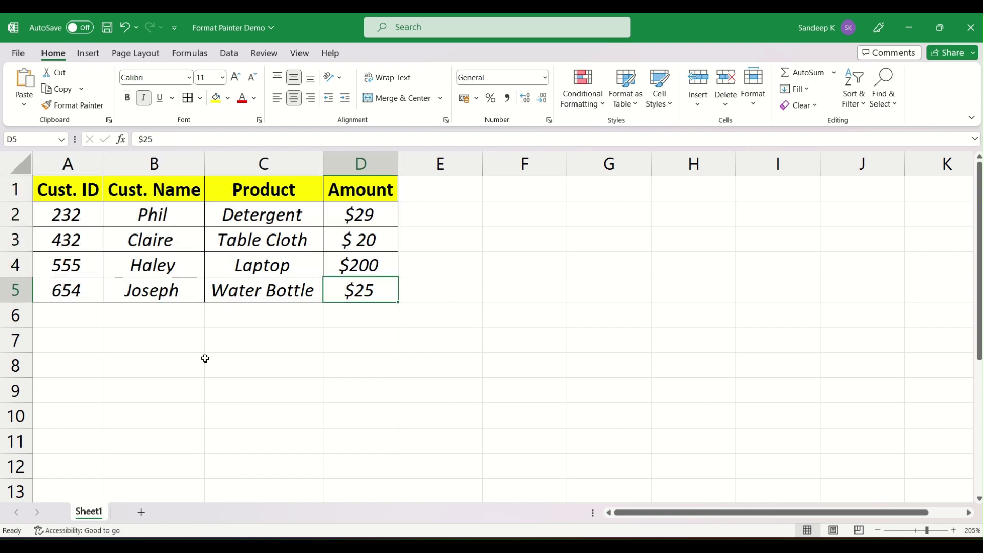
click(71, 347)
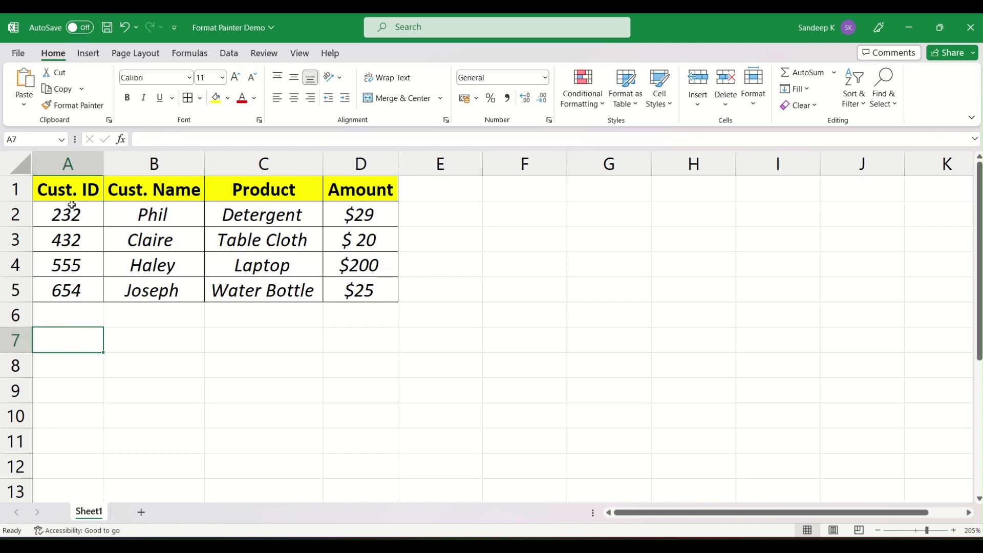
Copy the formatted table A1:D5 and paste only its values starting at cell A7
drag(75, 189, 388, 294)
key(ctrl+c)
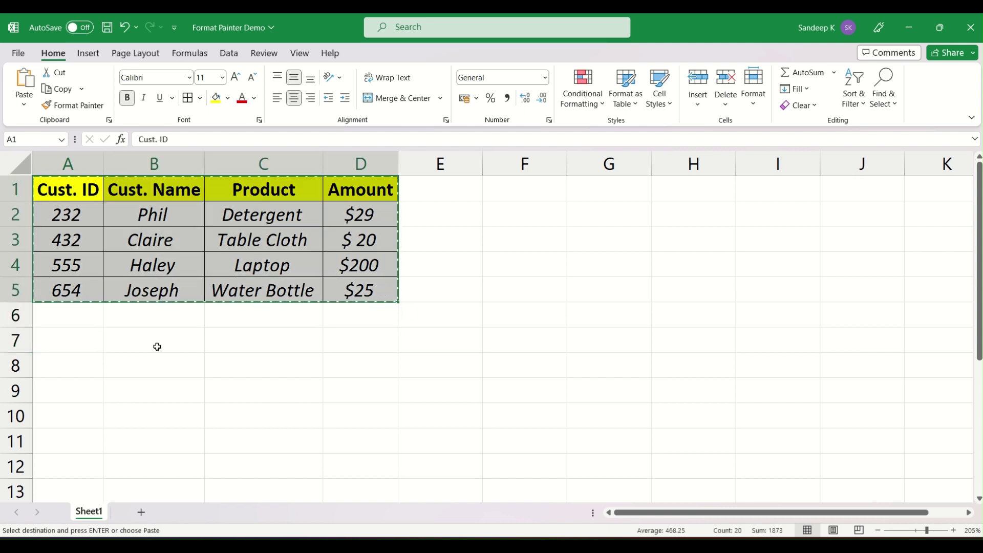
click(56, 341)
right_click(57, 342)
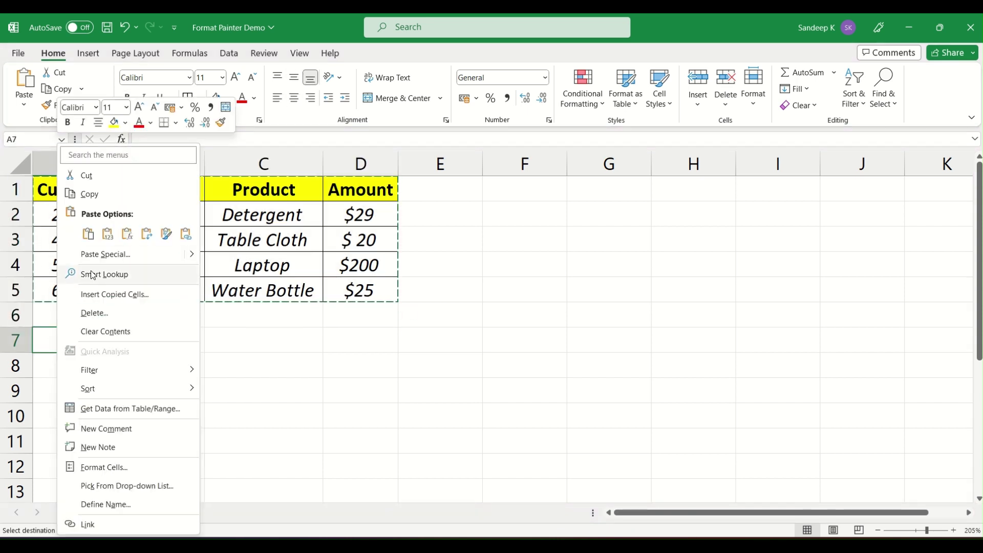
click(104, 234)
click(195, 359)
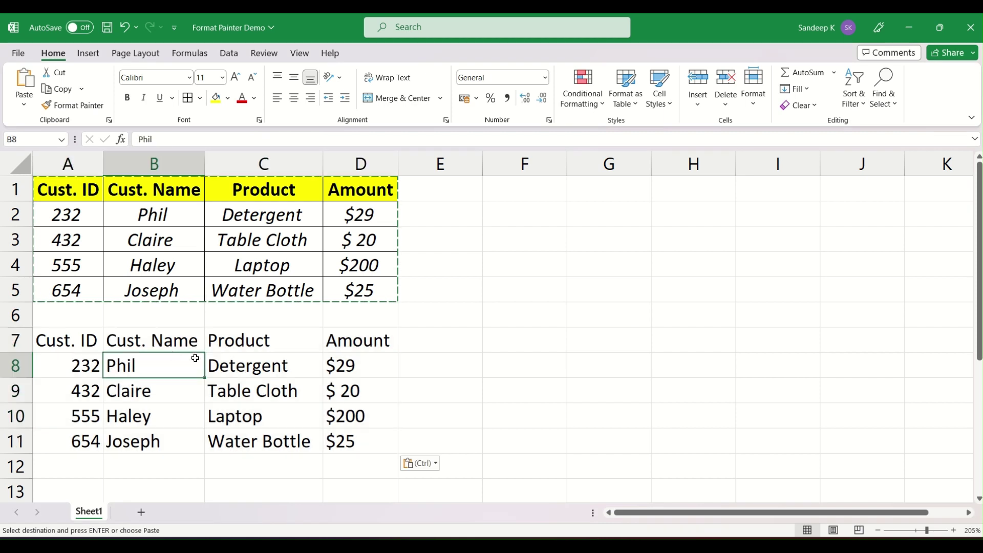
click(67, 340)
key(Escape)
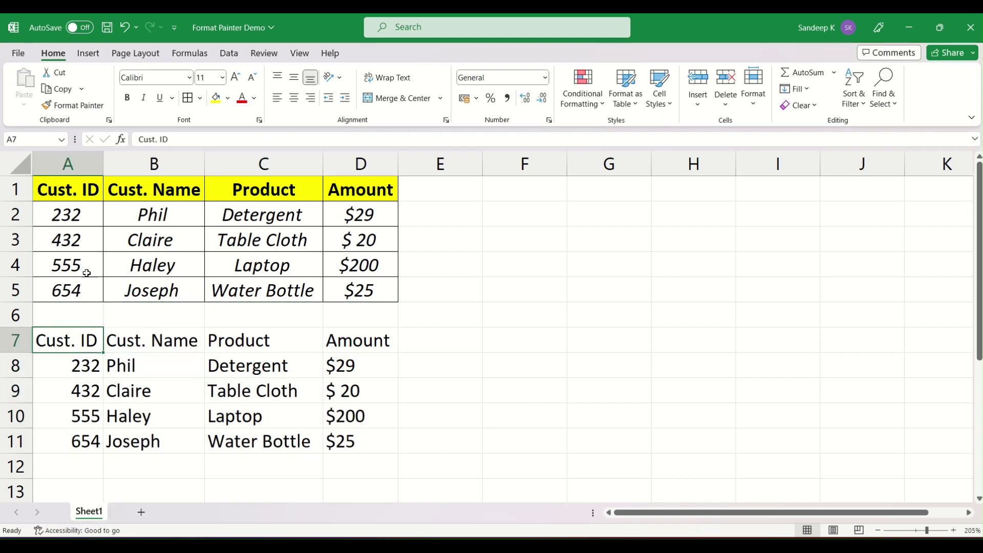
Compare the formatting of the table in A1:D5 with that of the pasted table in A7:D11
drag(73, 188, 358, 290)
click(336, 297)
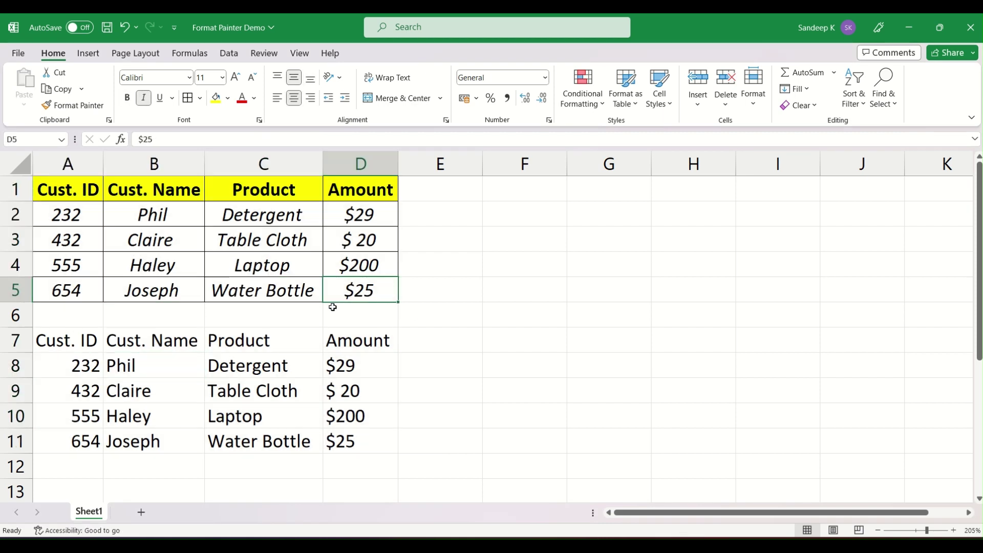
drag(72, 340, 360, 441)
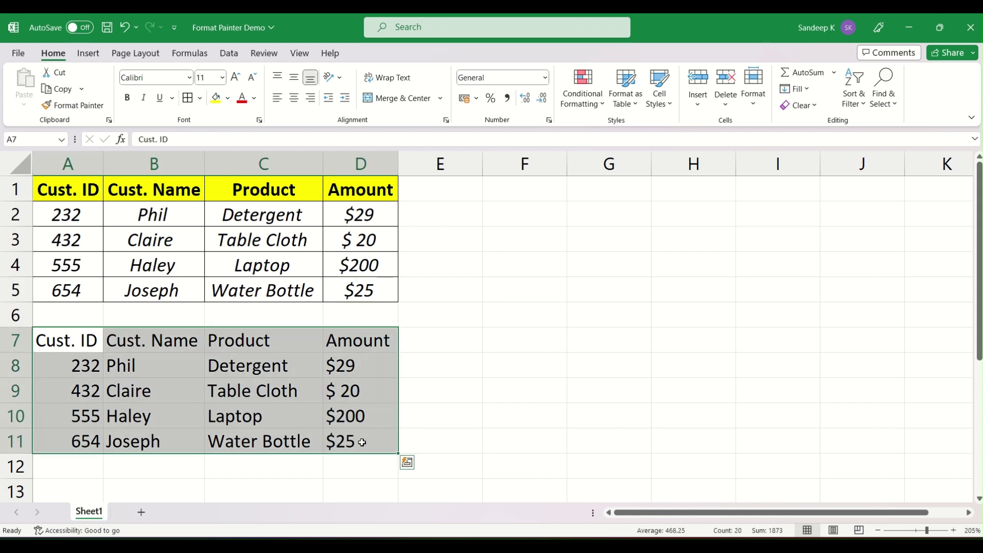
click(360, 441)
click(54, 340)
drag(54, 340, 367, 437)
click(365, 438)
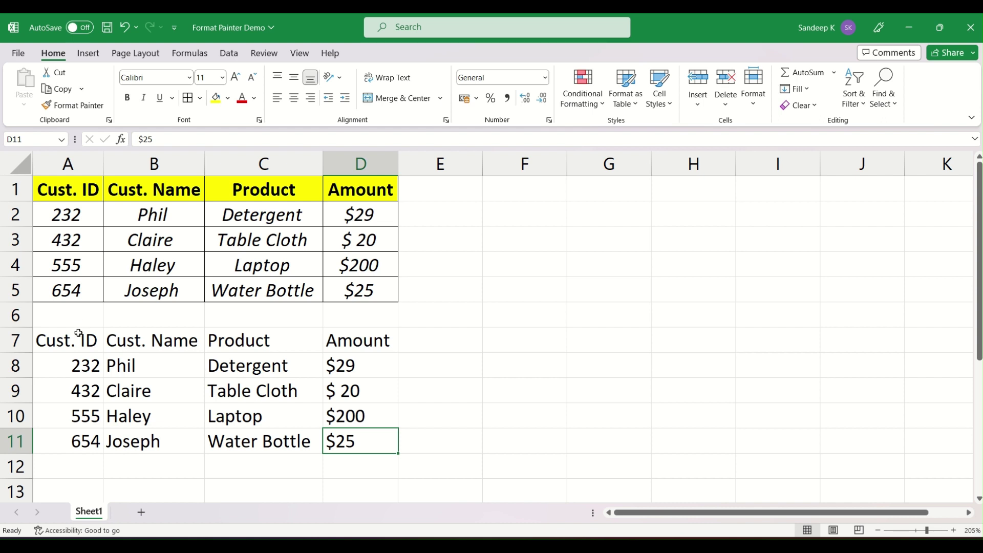
drag(64, 342, 374, 441)
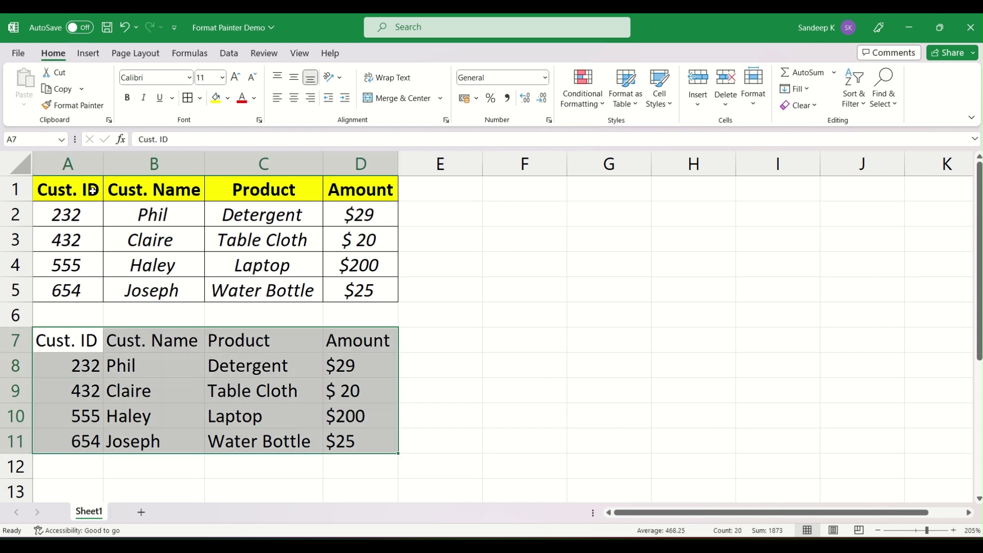
click(483, 217)
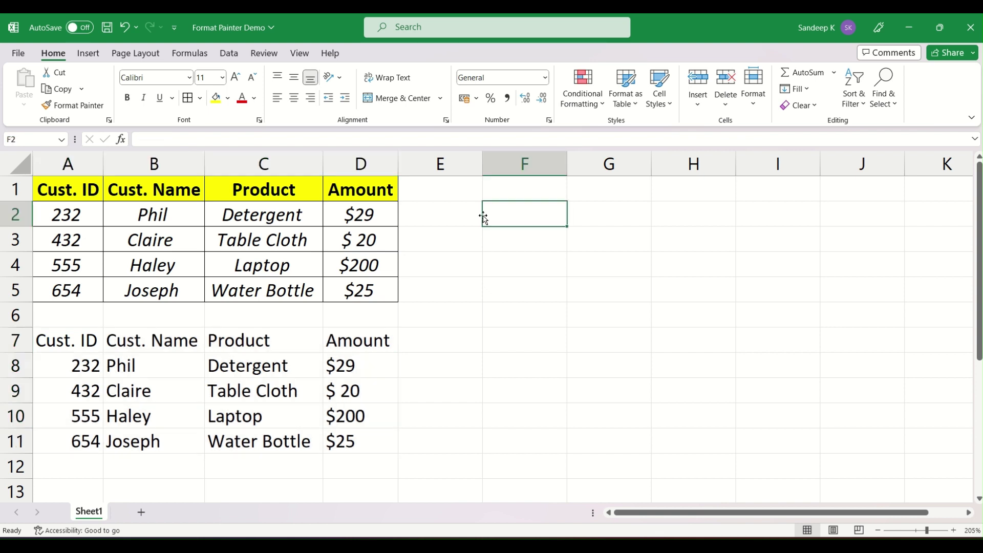
Copy the formatting of the table in A1:D5 onto the table in A7:D11 with Format Painter
mouse_move(63, 190)
mouse_down()
mouse_move(66, 215)
mouse_move(262, 287)
mouse_move(352, 292)
mouse_up()
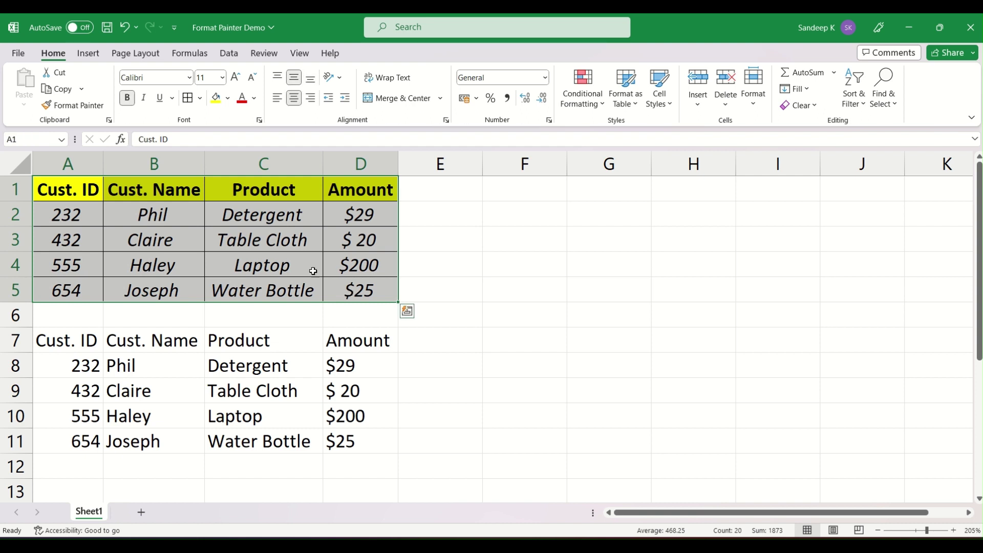
click(72, 107)
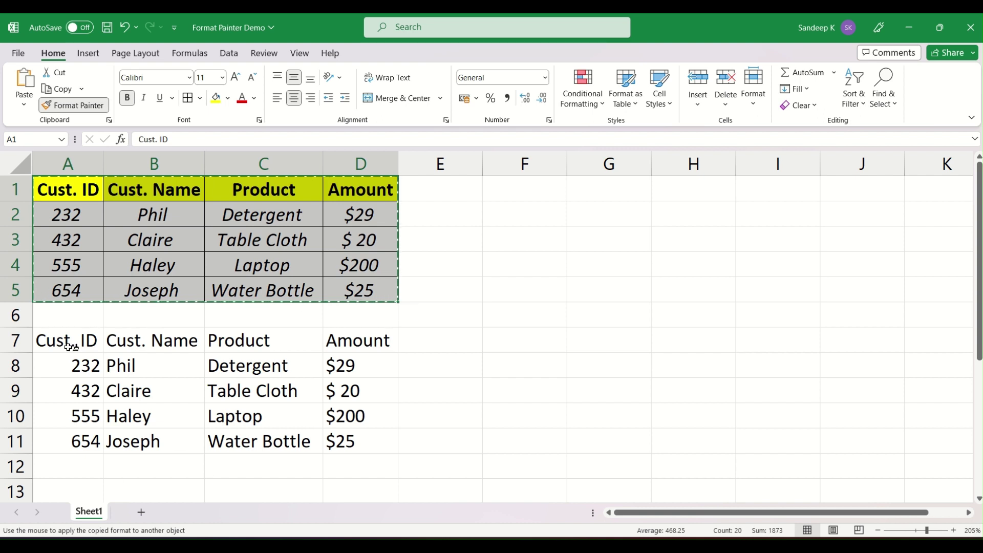
drag(60, 342, 349, 440)
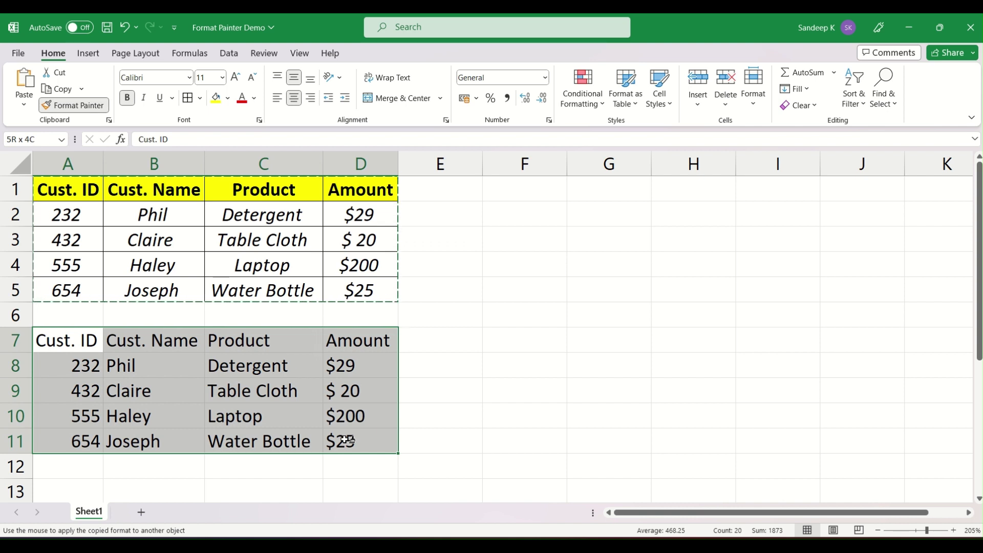
drag(349, 440, 344, 439)
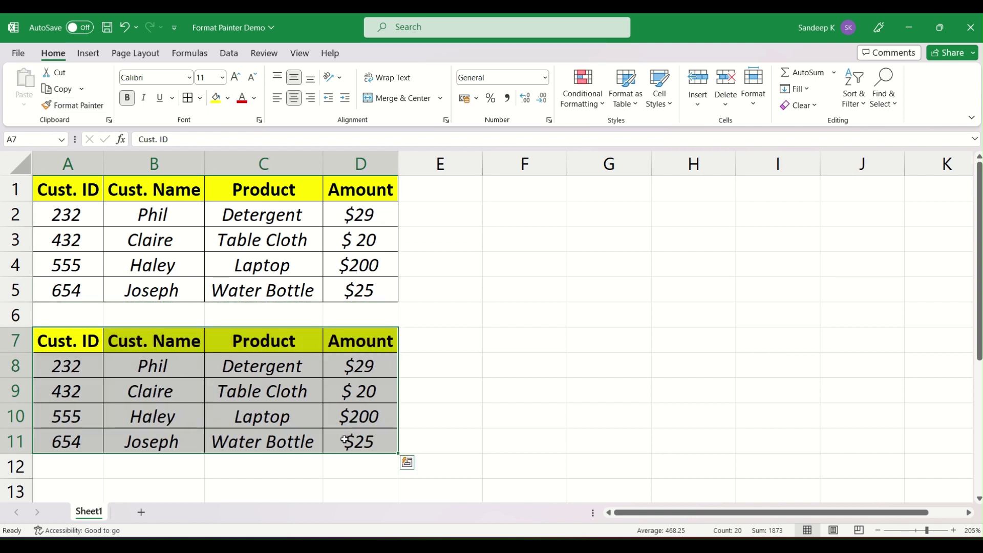
click(471, 338)
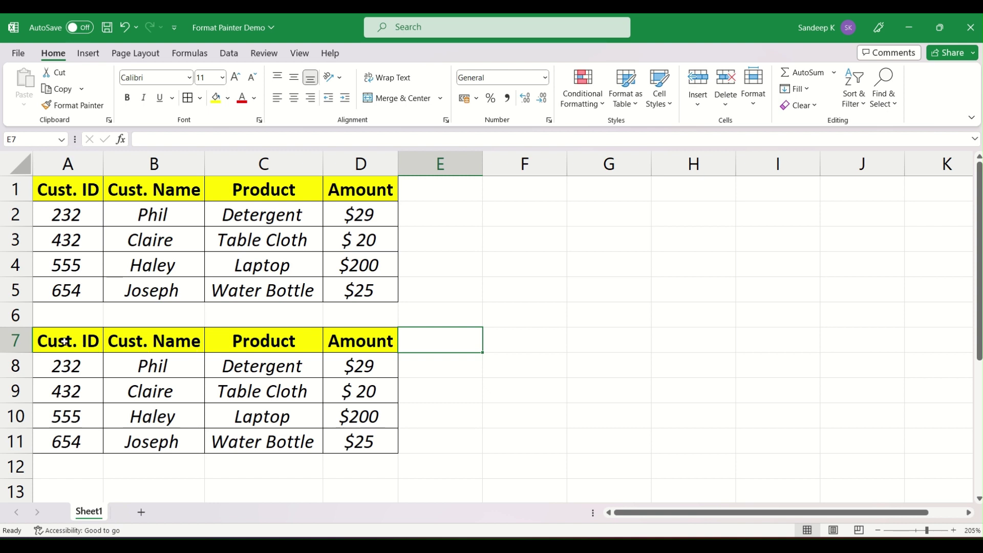
Compare the formatting of the table in A7:D11 with the original table in A1:D5
drag(62, 341, 358, 440)
click(295, 433)
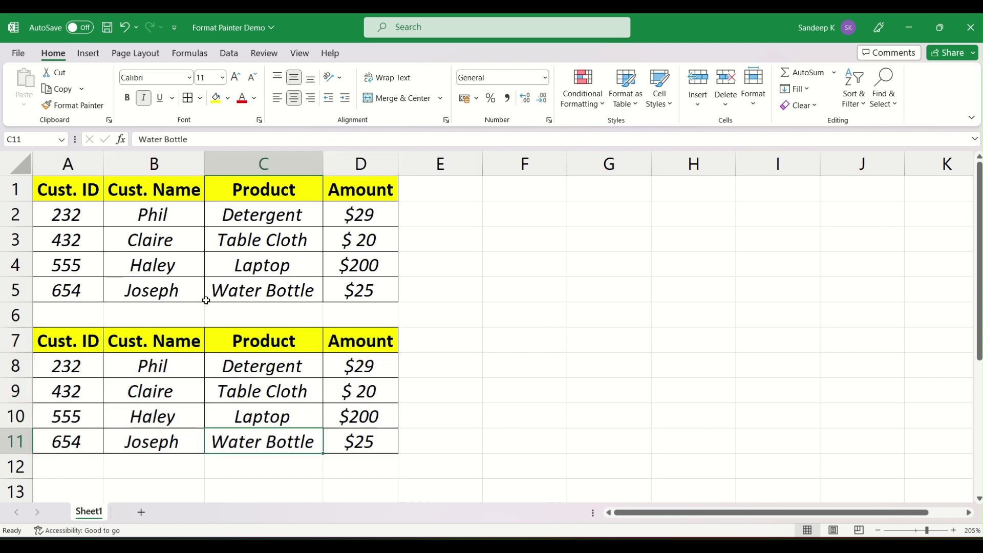
drag(83, 195, 361, 287)
click(362, 285)
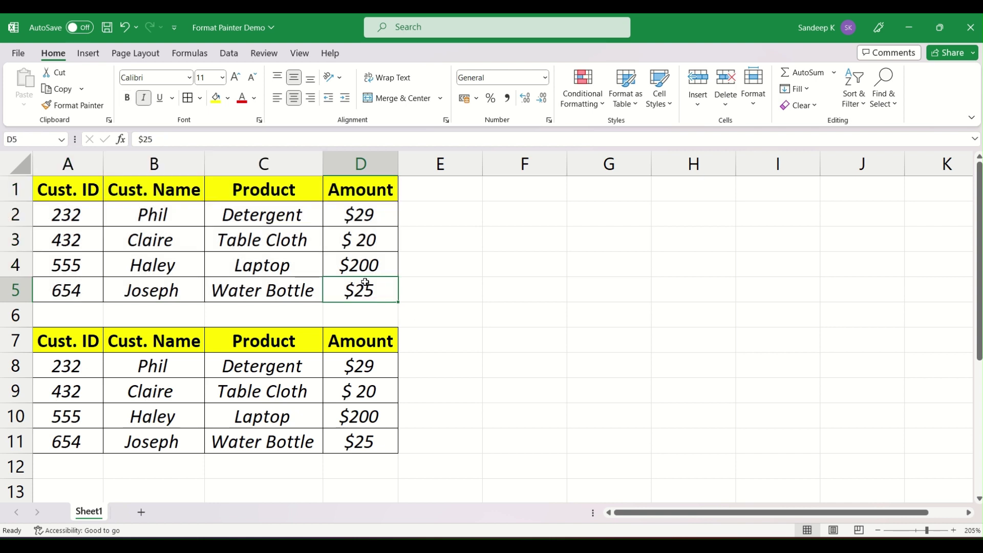
click(141, 342)
click(514, 212)
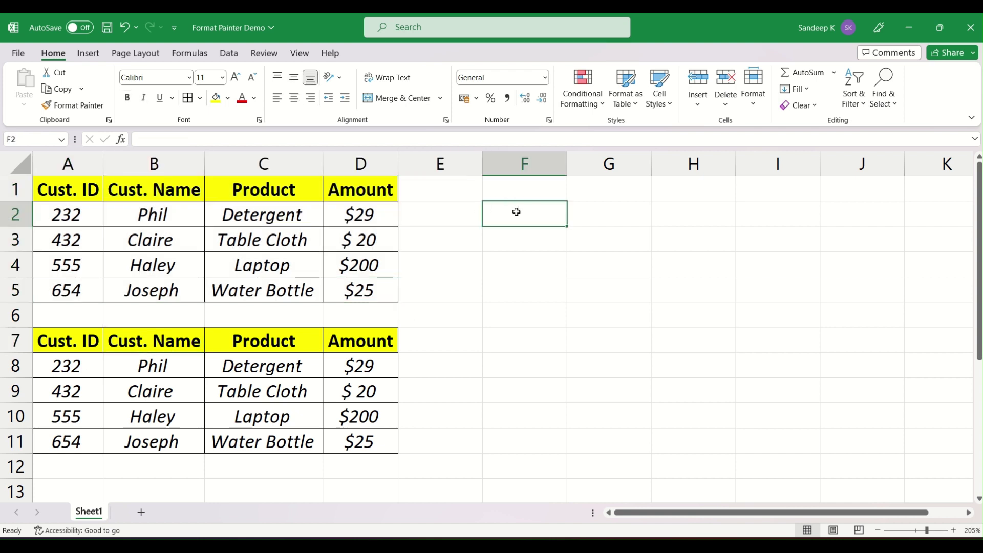
Copy the header and first two data rows in A7:D9 and paste only their values starting at F1
drag(70, 341, 360, 390)
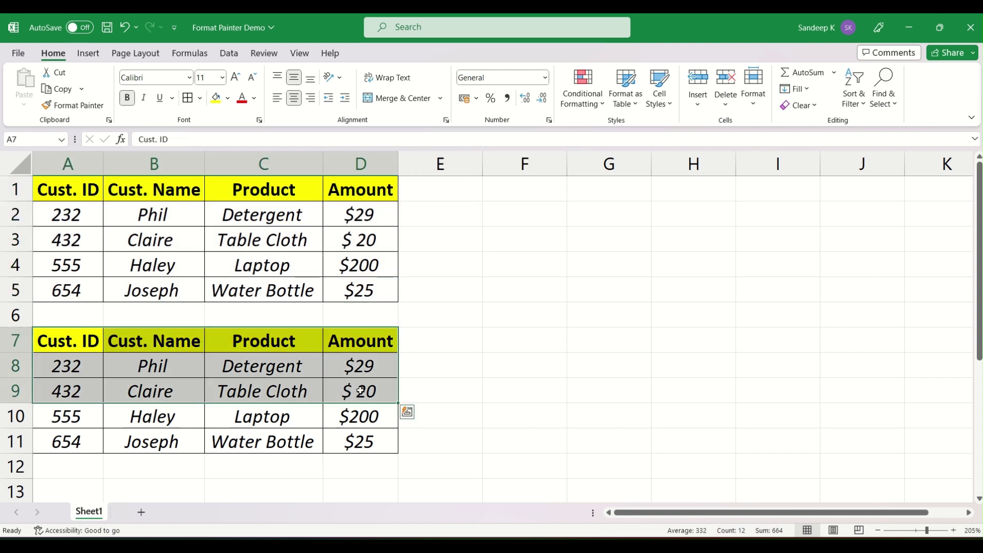
key(ctrl+c)
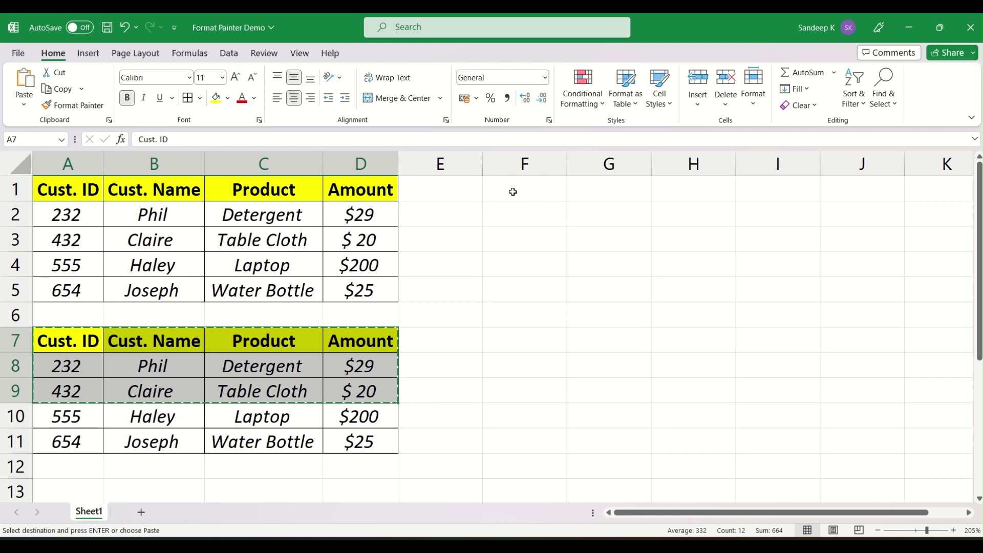
click(525, 192)
right_click(525, 192)
click(573, 234)
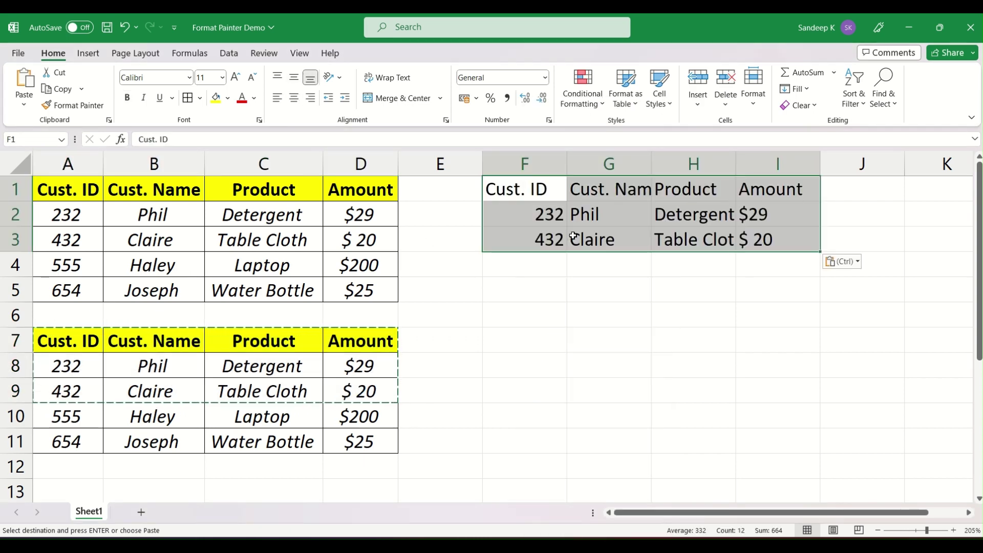
click(552, 268)
Copy the last two data rows in A10:D11 and paste only their values starting at F6
click(66, 391)
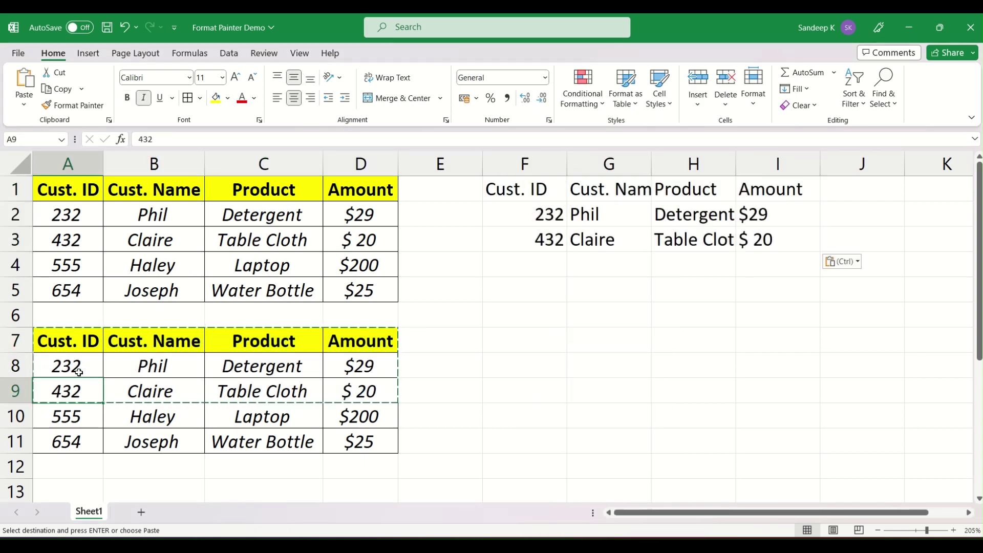
drag(71, 407, 341, 444)
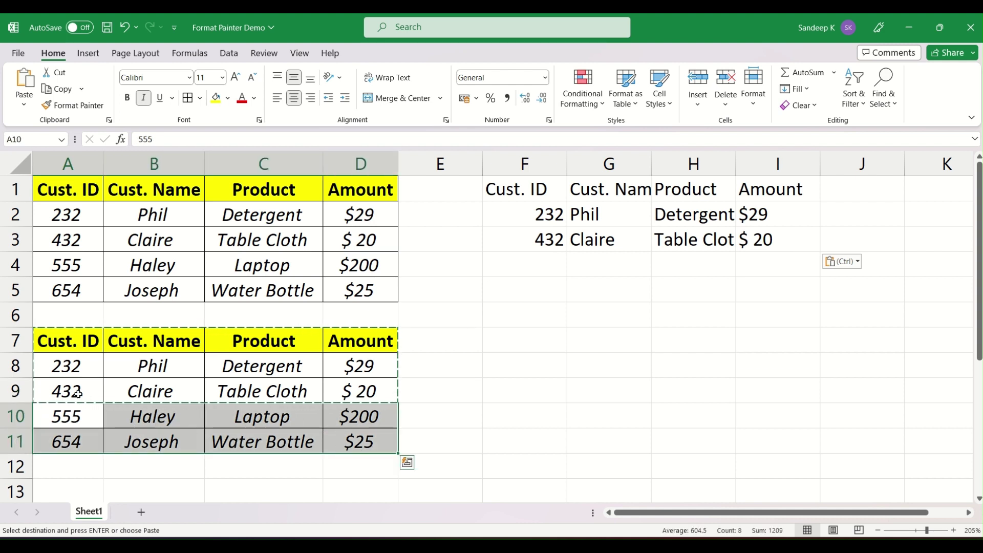
key(ctrl+c)
click(526, 315)
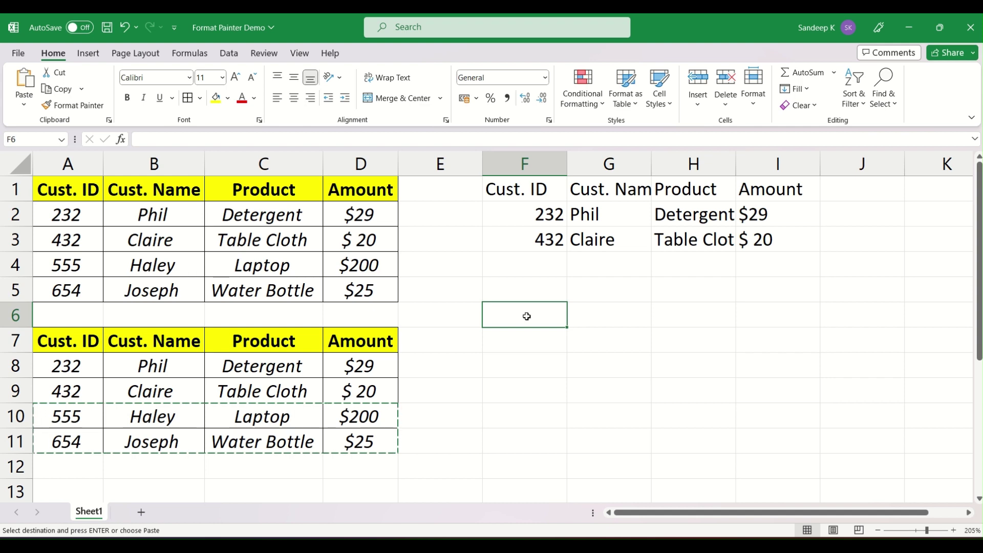
right_click(527, 316)
click(577, 233)
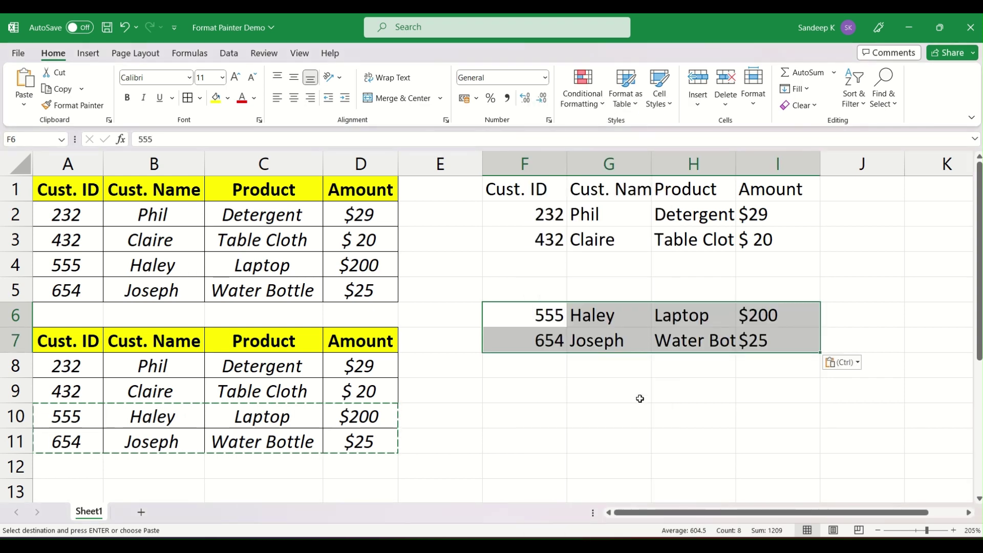
click(642, 408)
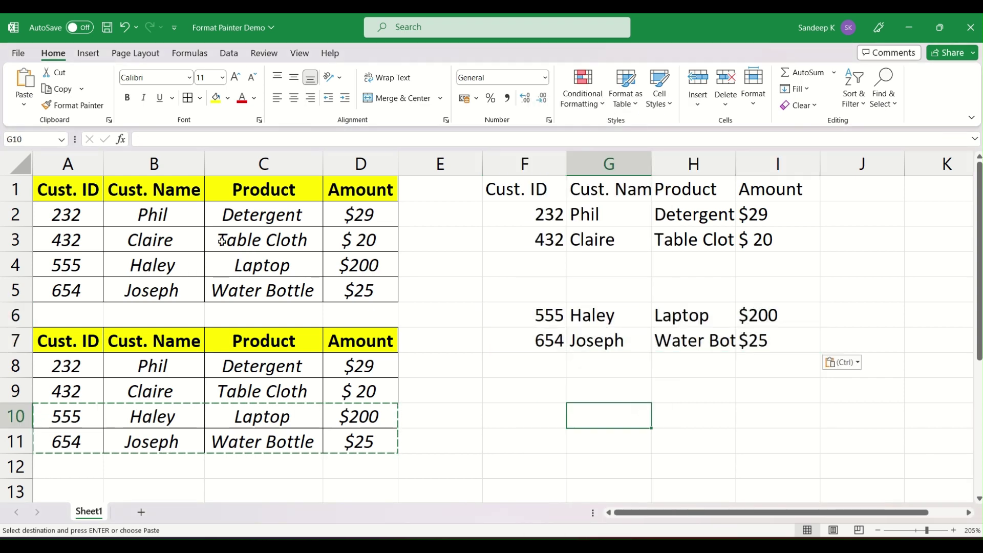
Compare the formatted table in A1:D5 with the value-only blocks in F1:I3 and F6:I7, and clear the pending copy selection
drag(91, 200, 365, 305)
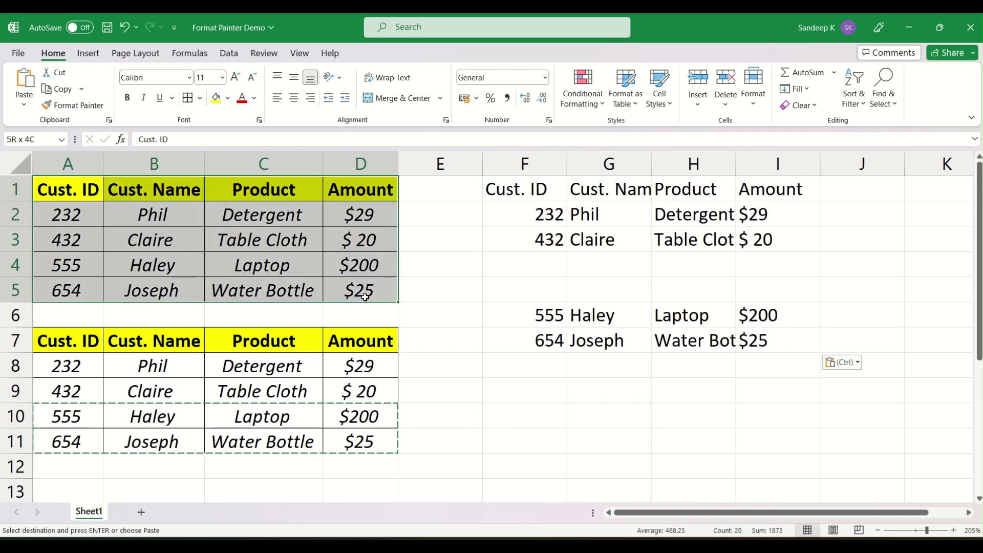
click(528, 210)
drag(731, 246, 752, 243)
drag(557, 324, 733, 331)
click(750, 338)
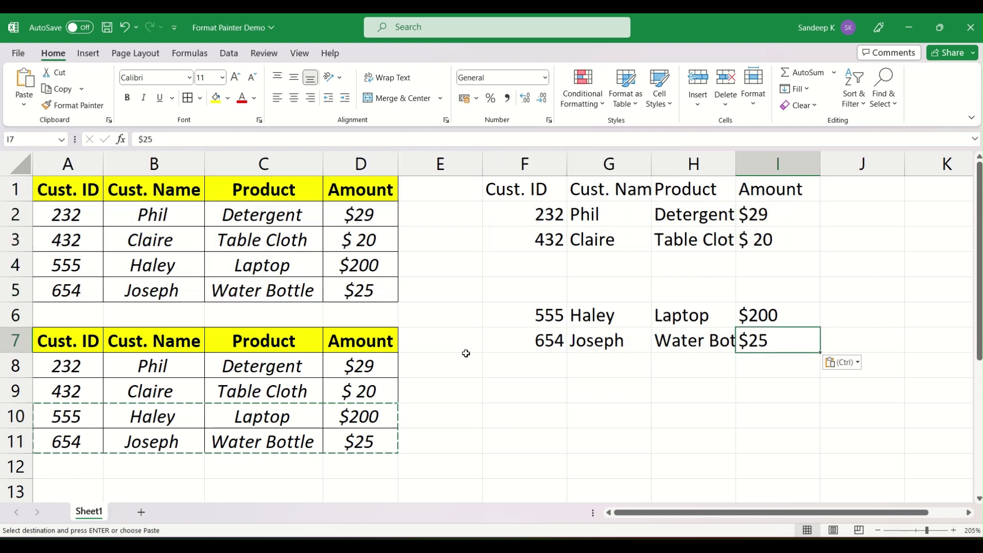
click(514, 377)
key(Escape)
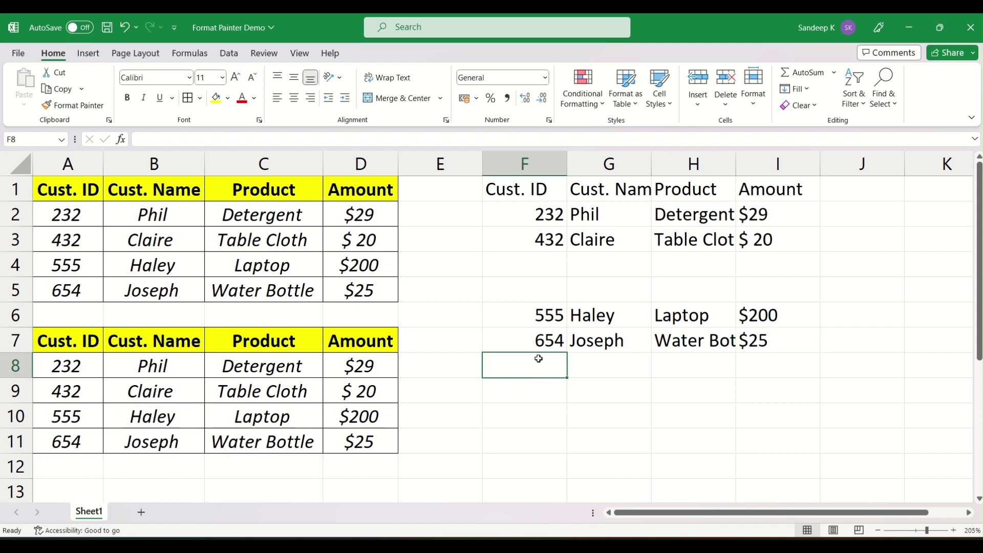
drag(537, 194, 751, 239)
click(750, 239)
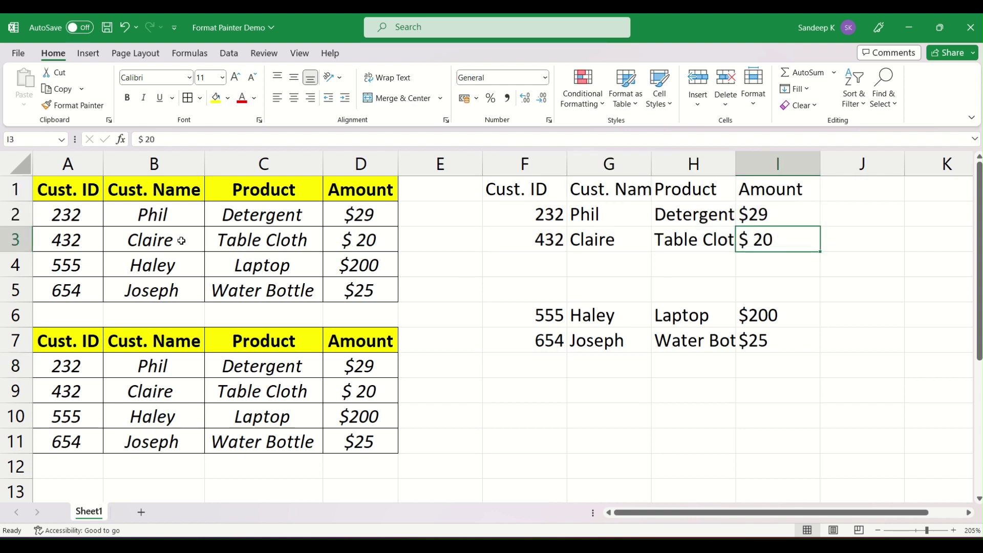
Keep Format Painter active for repeated use and apply the formatting of A1:D5 to both F1:I3 and F6:I7
drag(89, 200, 339, 287)
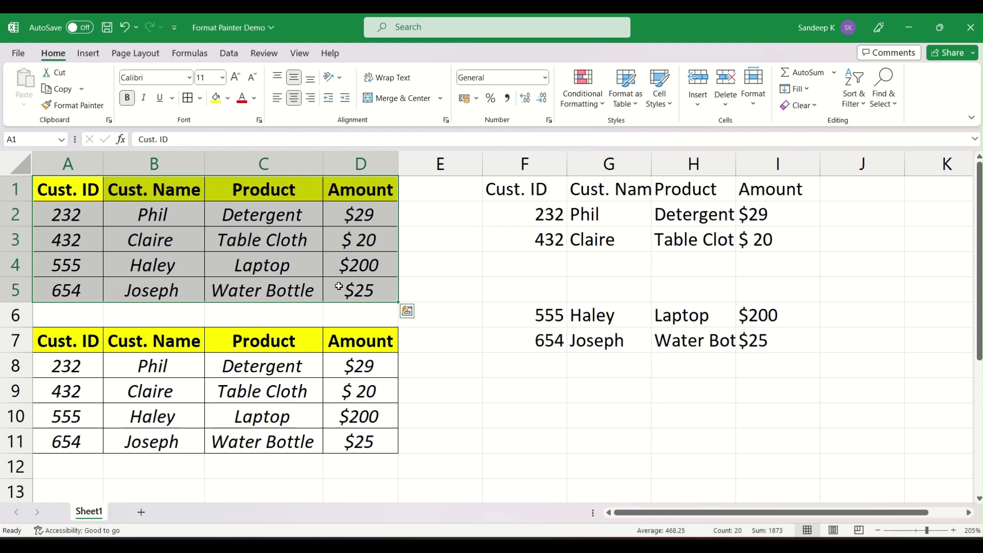
click(75, 106)
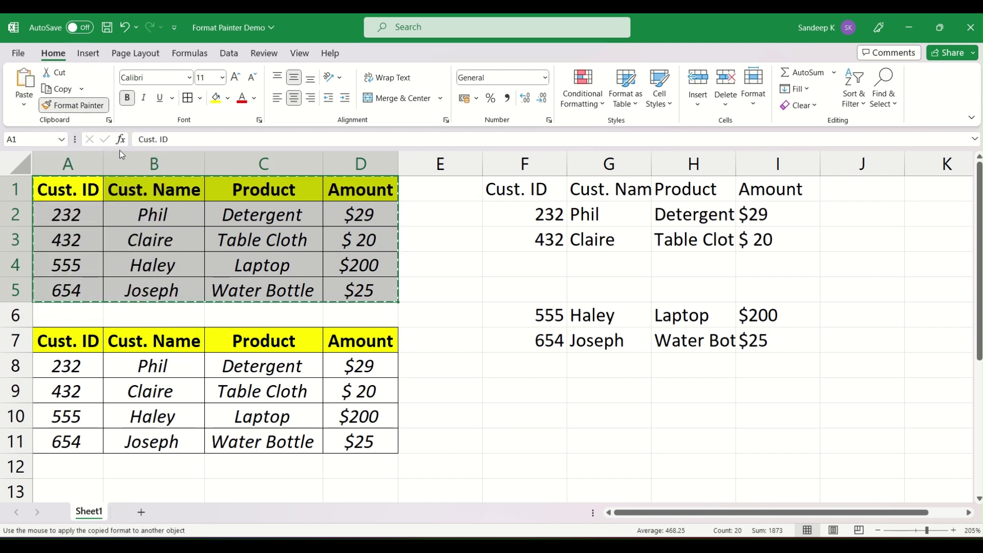
drag(521, 197, 781, 240)
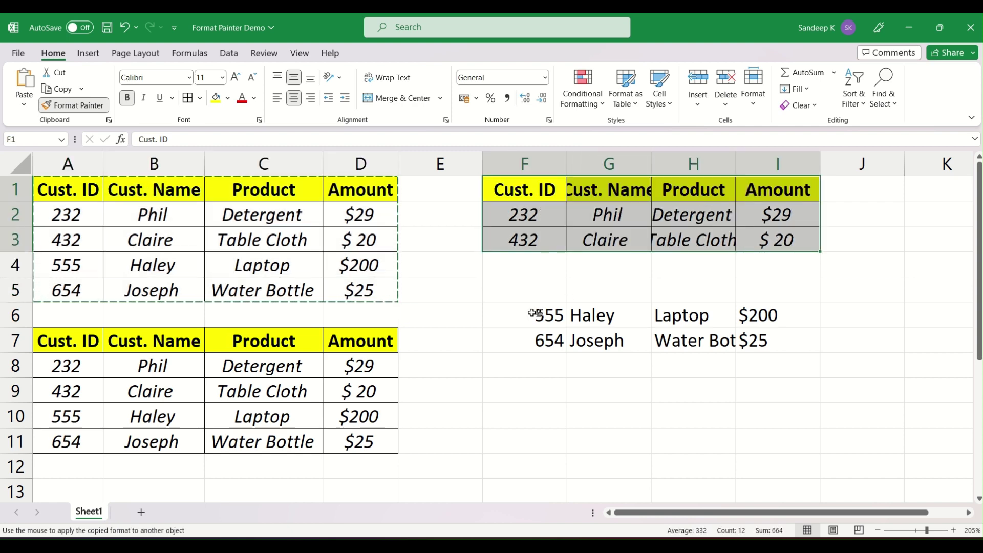
drag(524, 314, 752, 338)
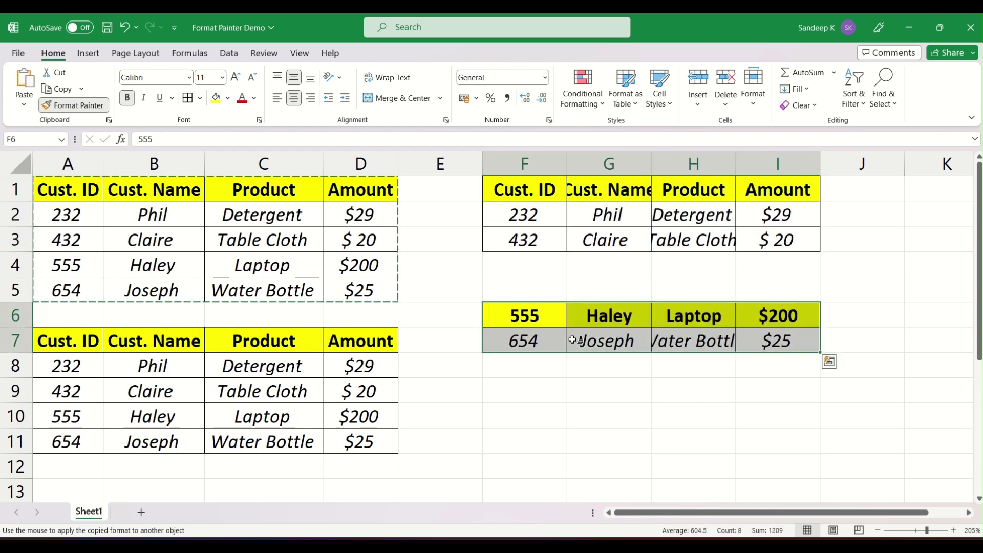
Try applying the copied formatting again from F7 and from F9, undo both applications, and clear the copy selection
click(547, 340)
click(547, 383)
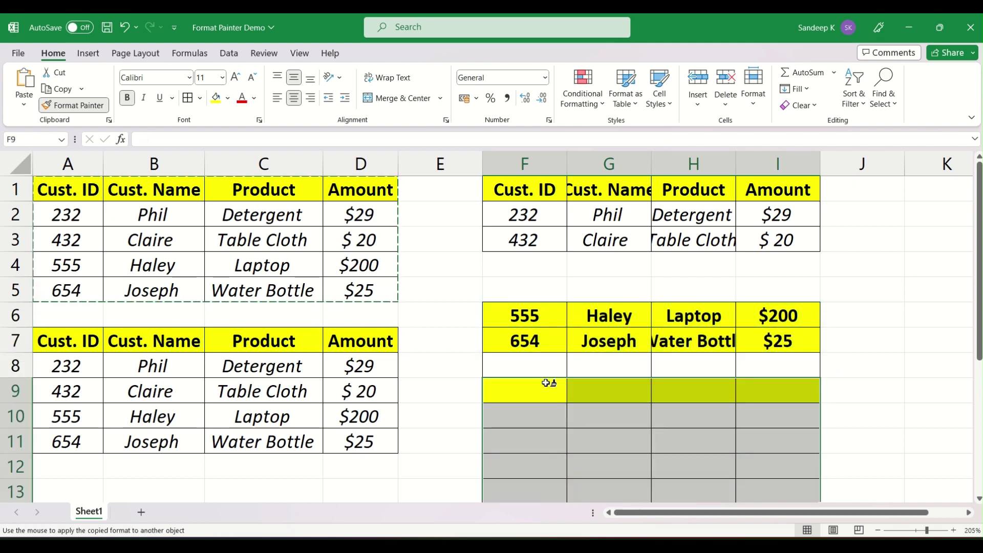
key(ctrl+z)
key(ctrl+z)
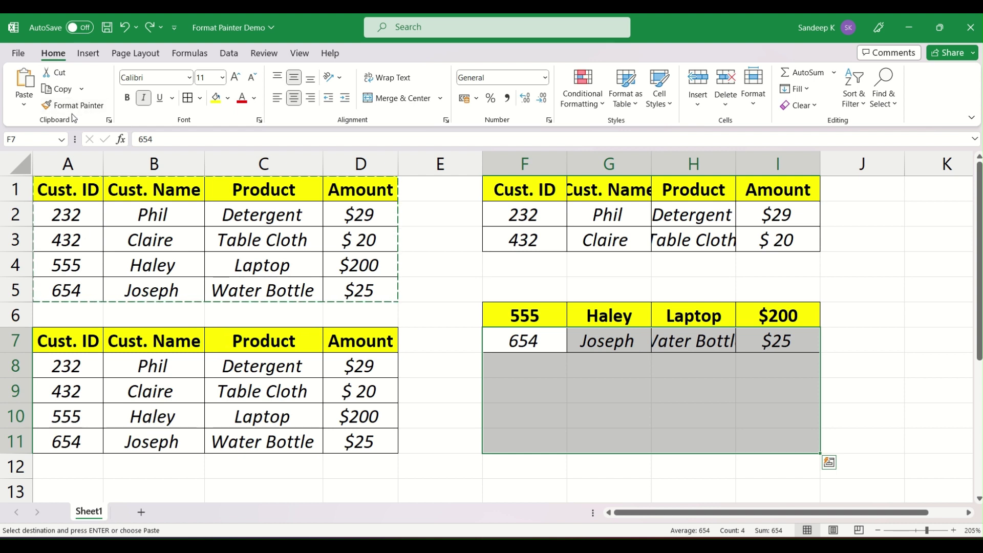
key(Escape)
Examine the formatting applied to the block in F6:I7, especially its first row F6:I6
click(467, 339)
click(518, 340)
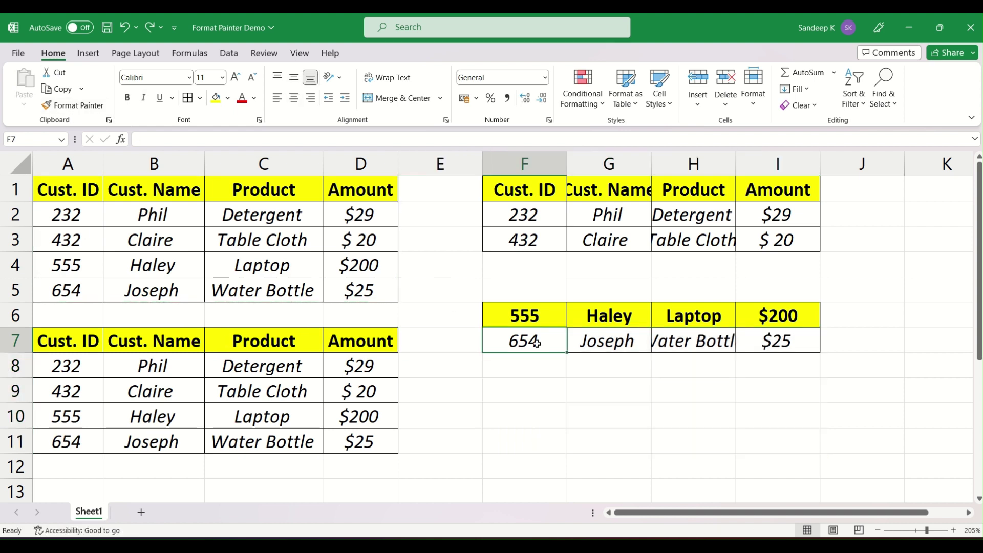
click(537, 314)
drag(537, 314, 830, 358)
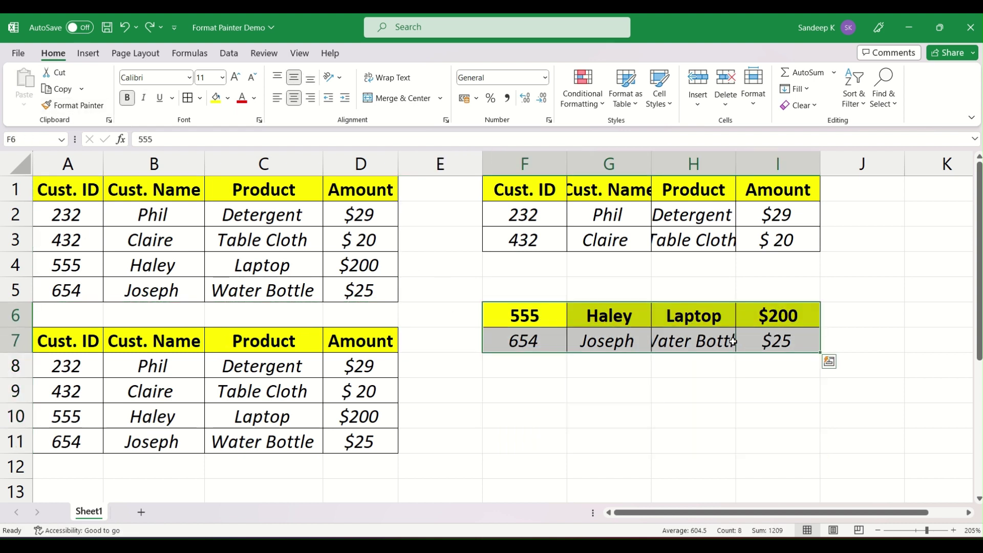
click(531, 318)
drag(531, 318, 755, 315)
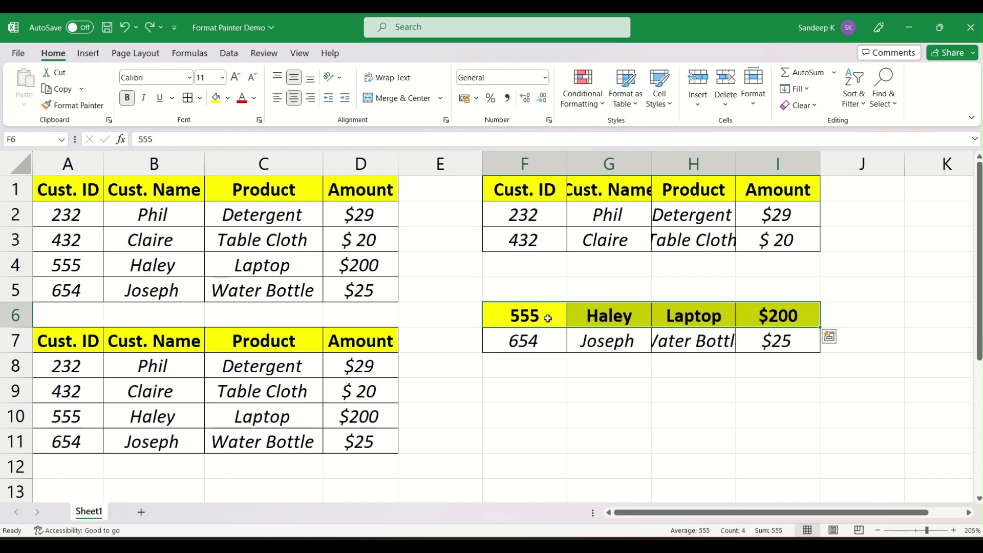
drag(547, 318, 761, 314)
click(607, 316)
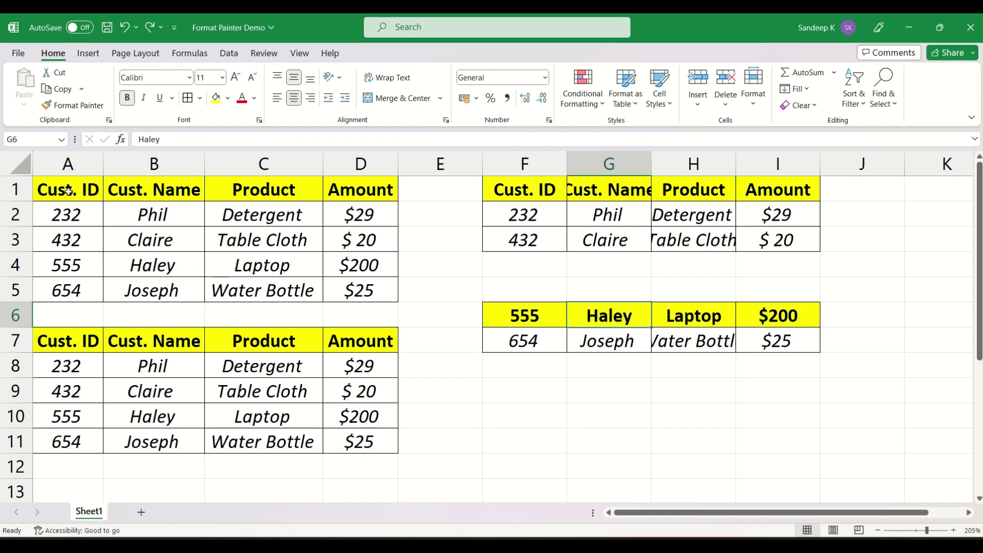
Compare the header row formatting in A1:D1 of the source table with the first row F6:I6 of the separate block
drag(68, 191, 360, 290)
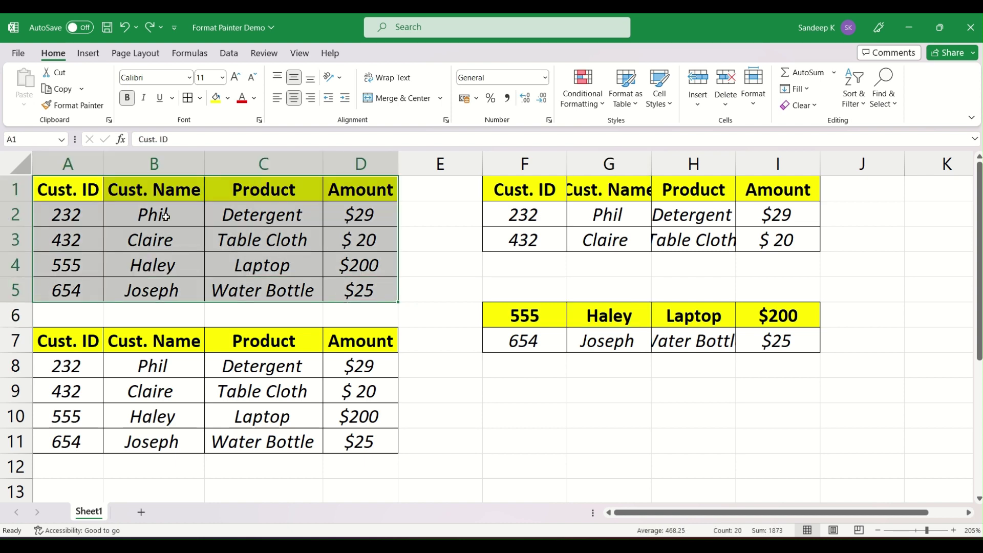
drag(73, 195, 357, 196)
drag(79, 191, 336, 192)
drag(75, 194, 330, 193)
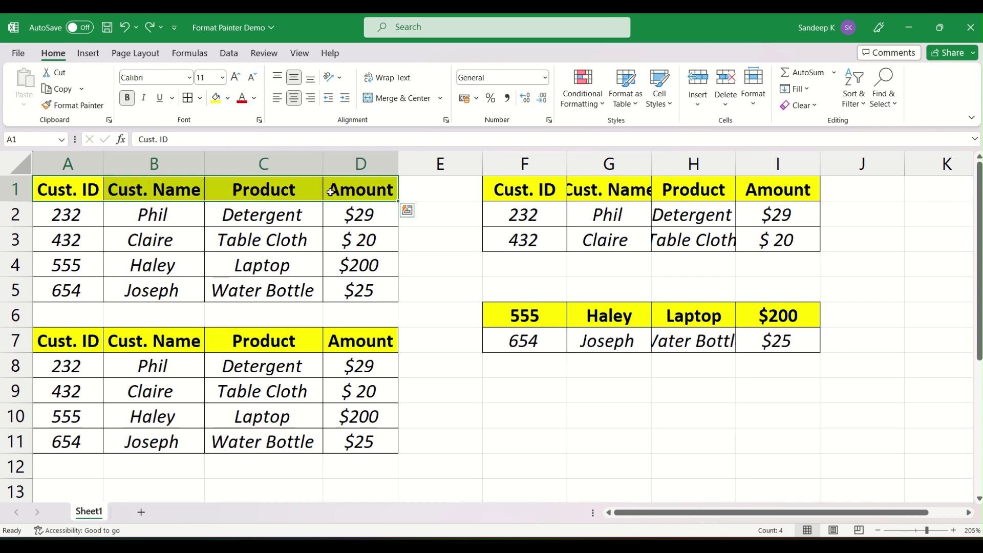
click(74, 192)
drag(74, 192, 351, 189)
click(352, 190)
drag(540, 318, 771, 324)
click(70, 190)
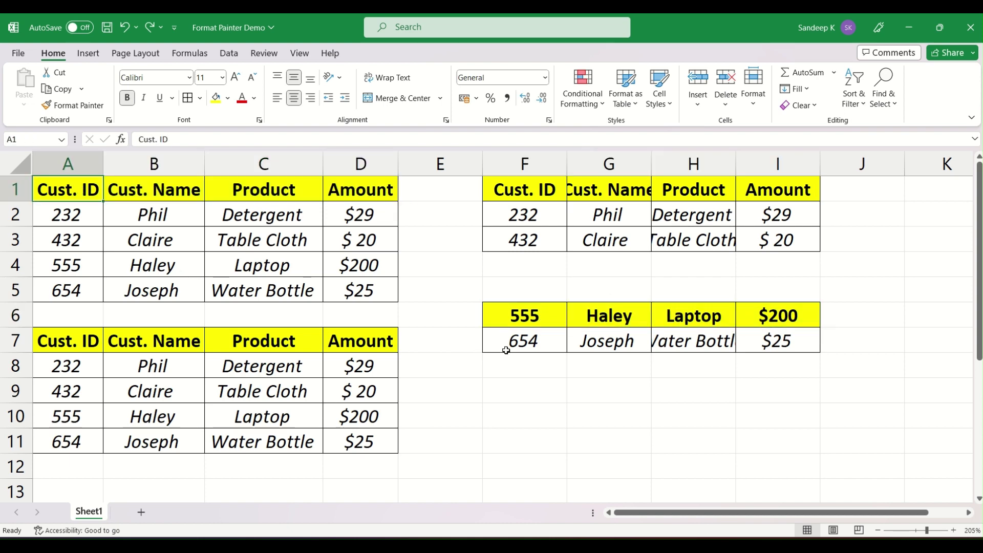
drag(509, 301, 746, 295)
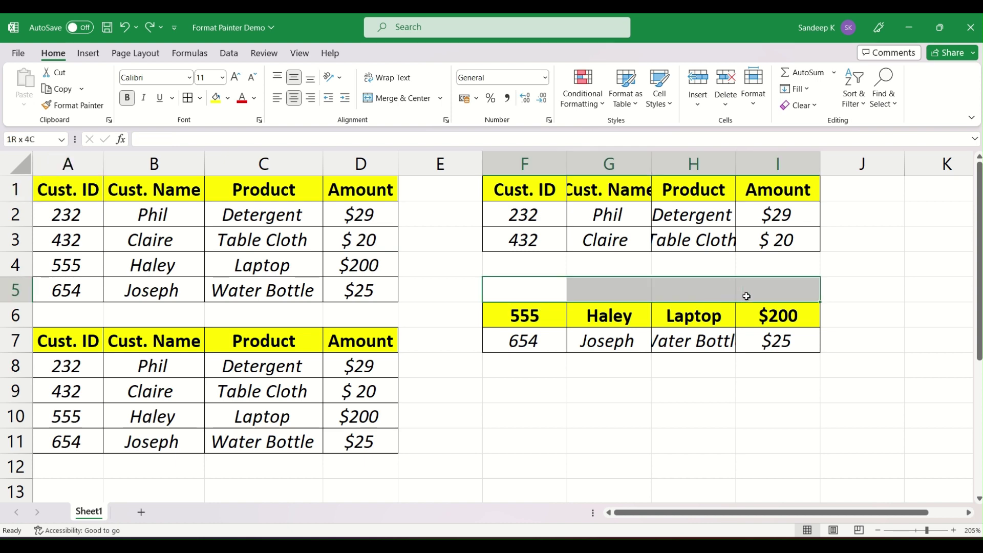
click(578, 331)
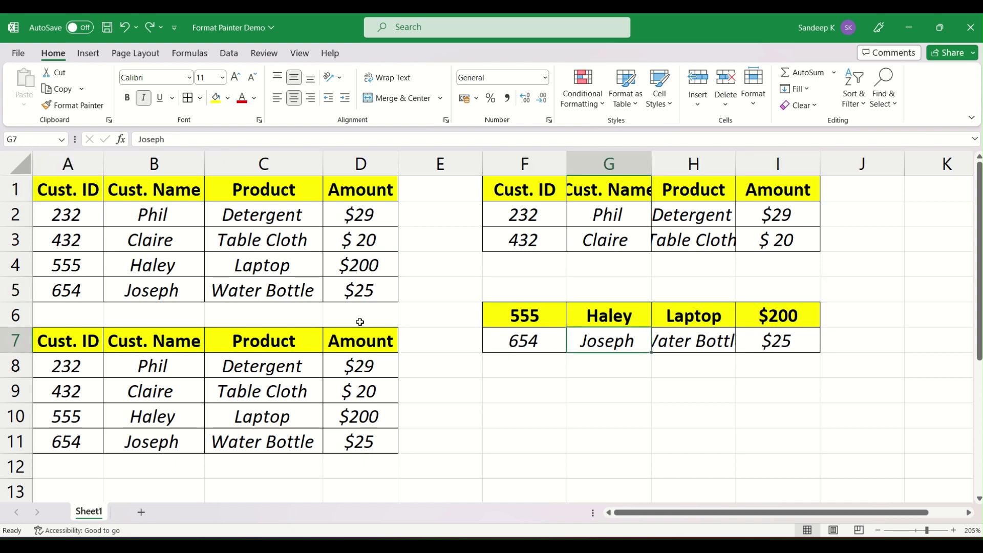